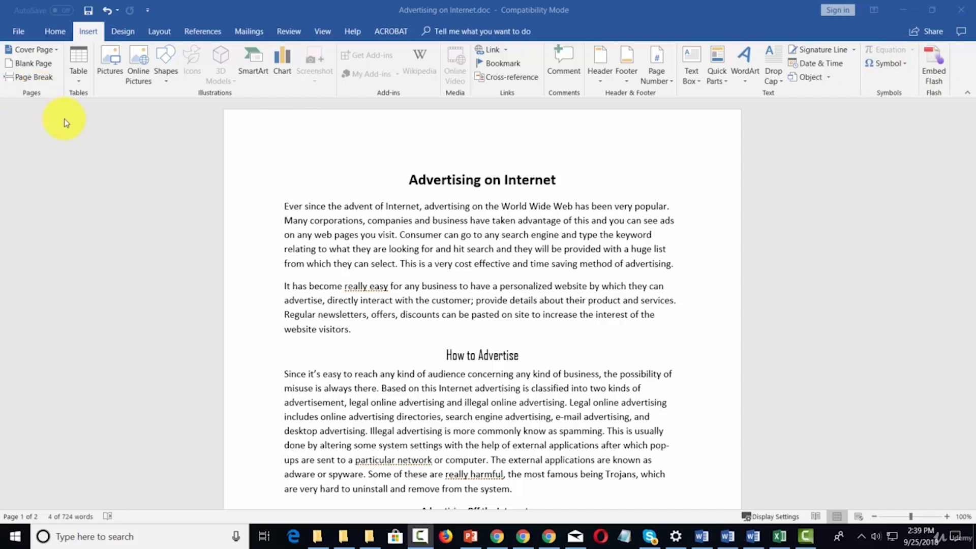
Insert the Insight 1 cover page from the additional Office.com designs.
{"action": "left_click", "coordinate": [56, 49]}
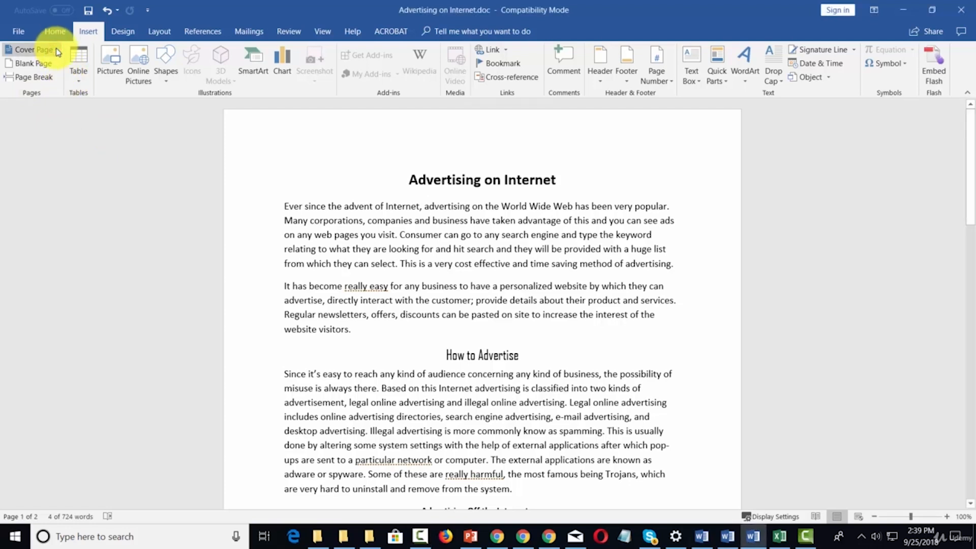
{"action": "left_click", "coordinate": [56, 50]}
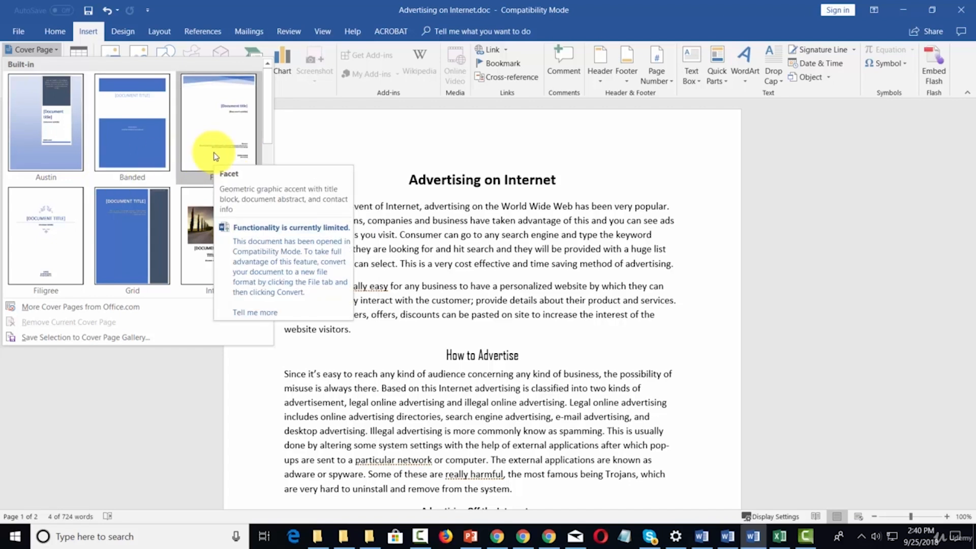
{"action": "scroll", "coordinate": [214, 155], "scroll_direction": "down", "scroll_amount": 5}
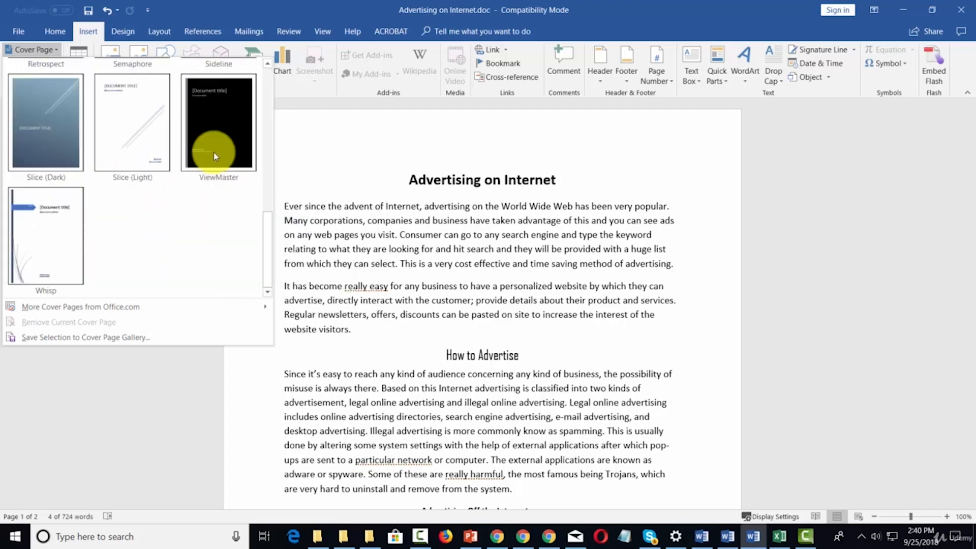
{"action": "scroll", "coordinate": [214, 152], "scroll_direction": "up", "scroll_amount": 5}
{"action": "scroll", "coordinate": [212, 154], "scroll_direction": "down", "scroll_amount": 5}
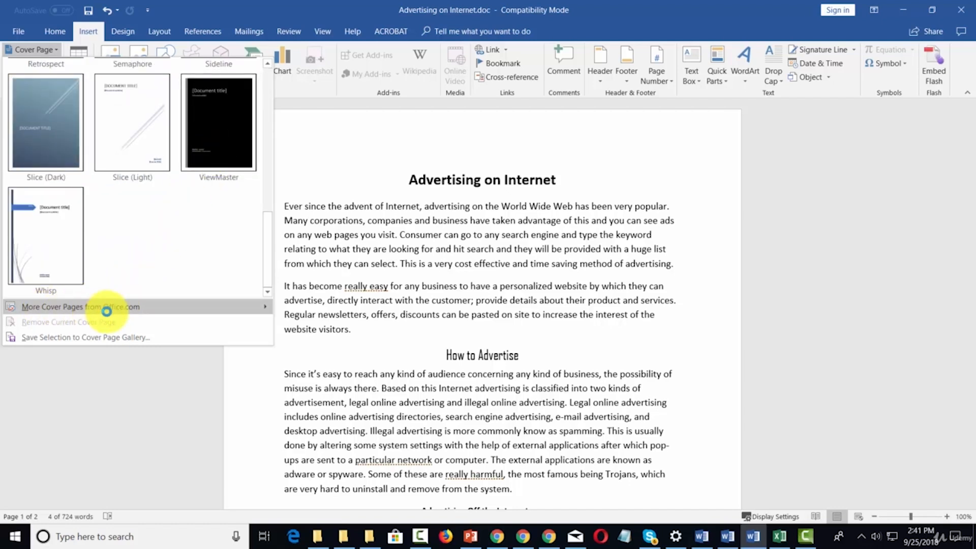
{"action": "mouse_move", "coordinate": [106, 311]}
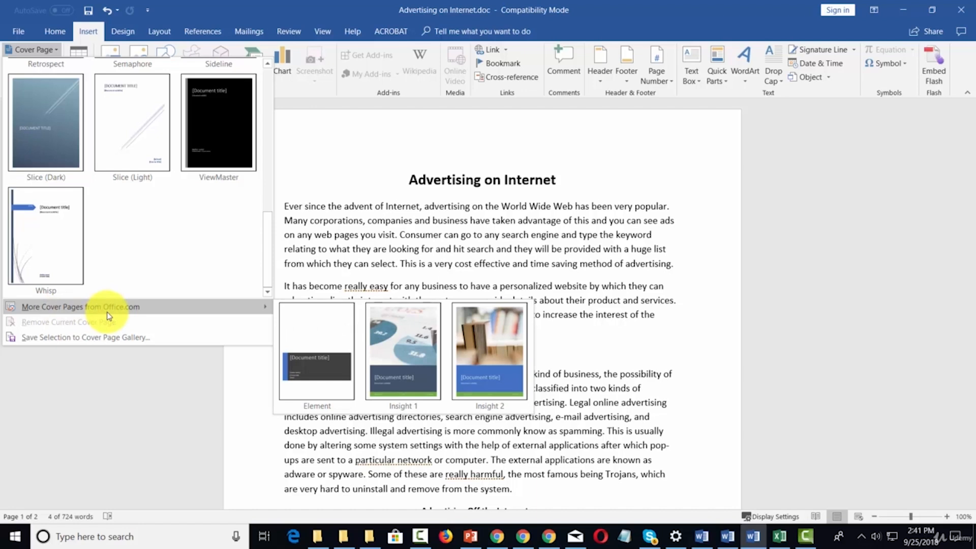
{"action": "left_click", "coordinate": [399, 338]}
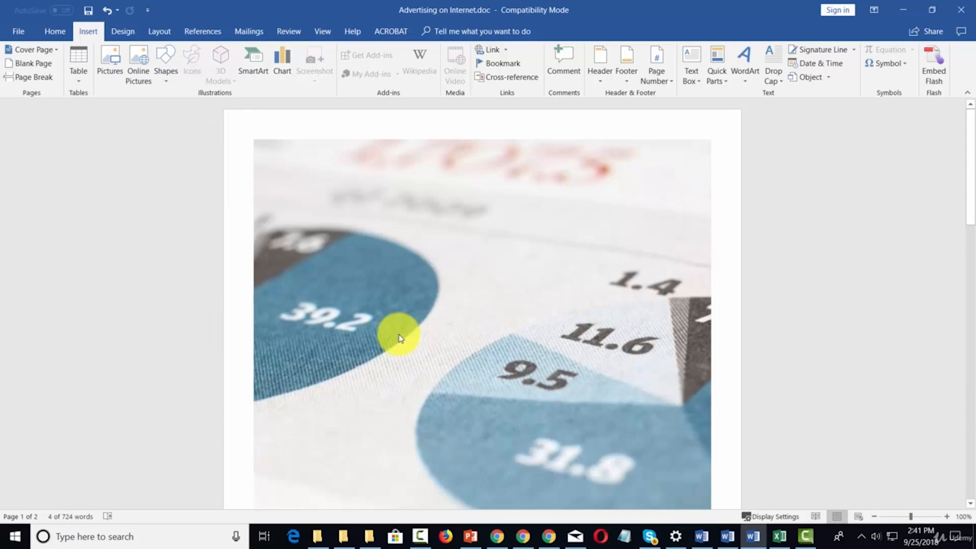
Fill in the cover page with the title "Advertising" and the subtitle "Selling to the Masses".
{"action": "scroll", "coordinate": [399, 338], "scroll_direction": "down", "scroll_amount": 5}
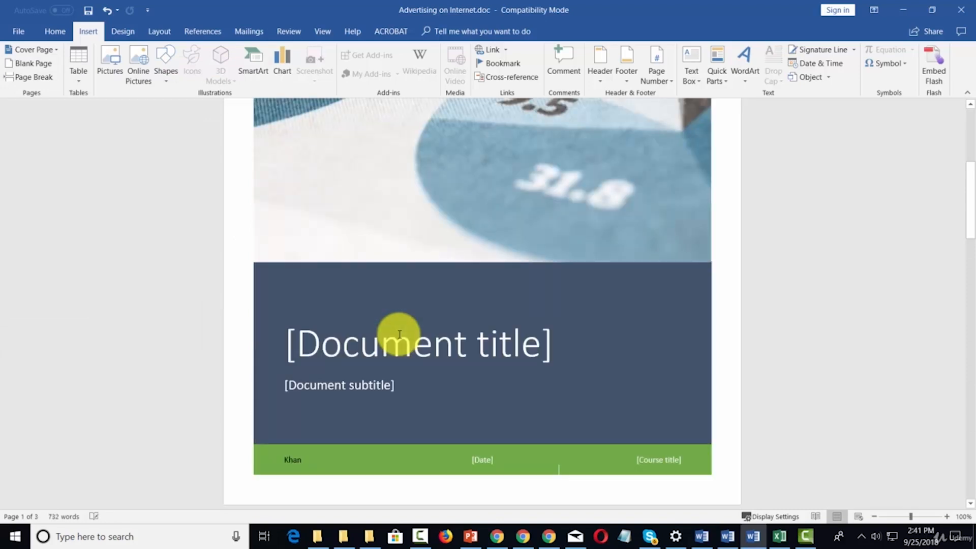
{"action": "left_click", "coordinate": [483, 346]}
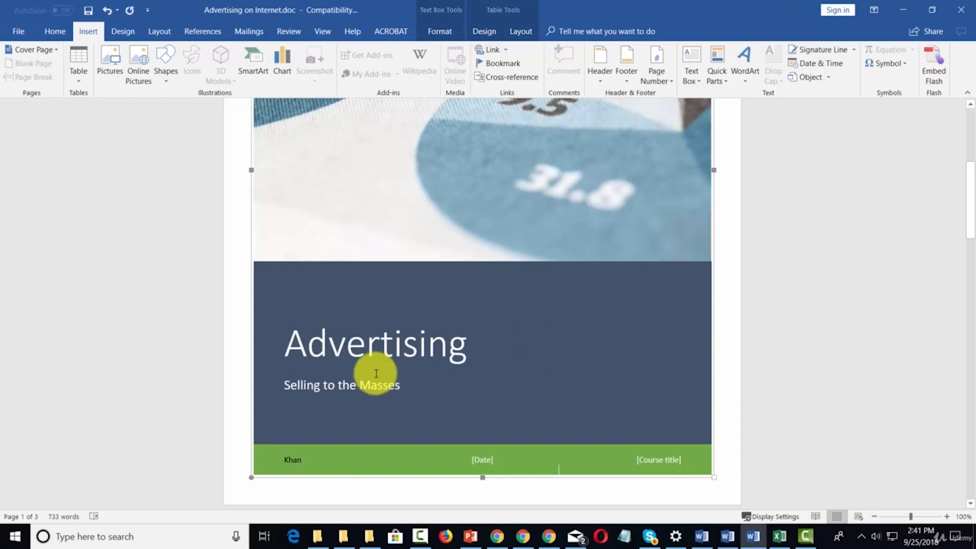
{"action": "scroll", "coordinate": [483, 344], "scroll_direction": "up", "scroll_amount": 3}
{"action": "scroll", "coordinate": [484, 344], "scroll_direction": "down", "scroll_amount": 7}
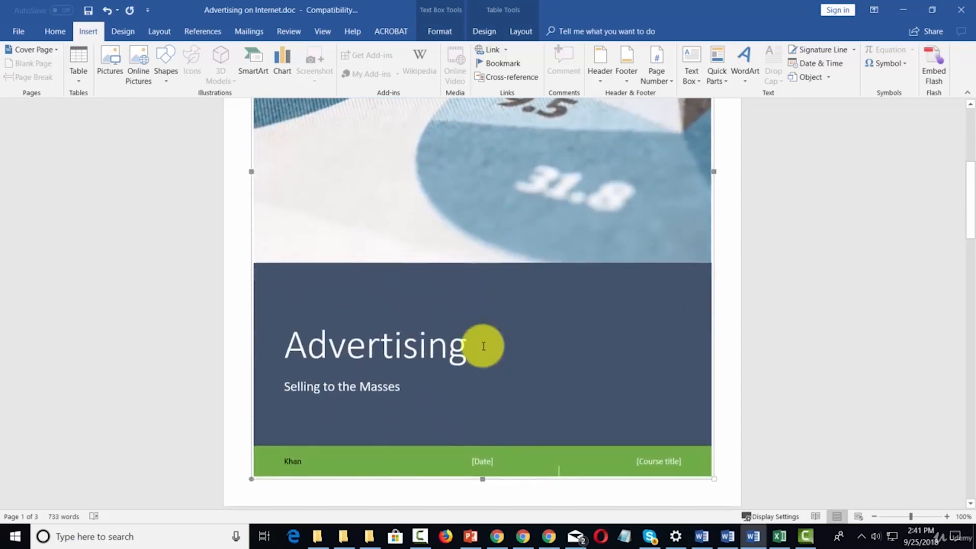
{"action": "scroll", "coordinate": [484, 346], "scroll_direction": "down", "scroll_amount": 3}
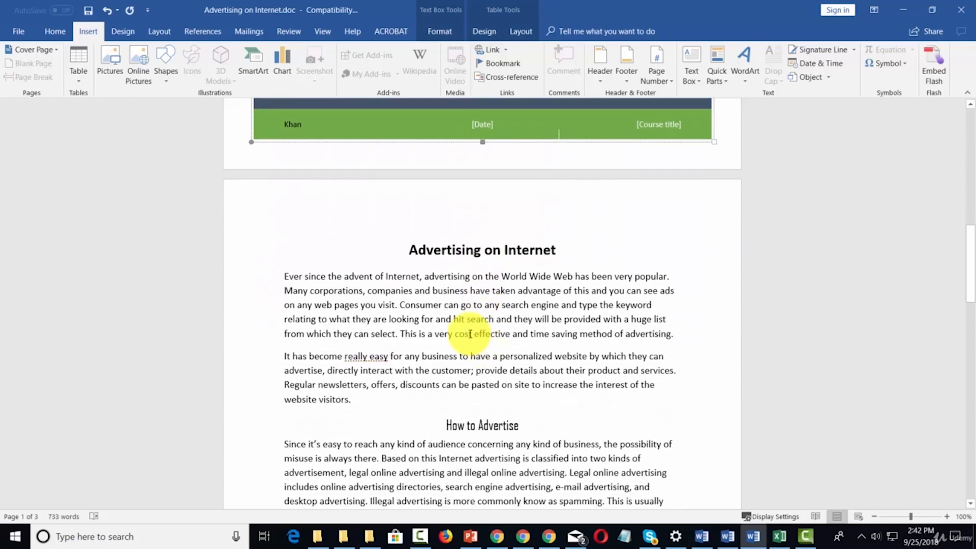
Insert a blank page between the cover page and the "Advertising on Internet" page.
{"action": "left_click", "coordinate": [470, 333]}
{"action": "scroll", "coordinate": [734, 205], "scroll_direction": "up", "scroll_amount": 2}
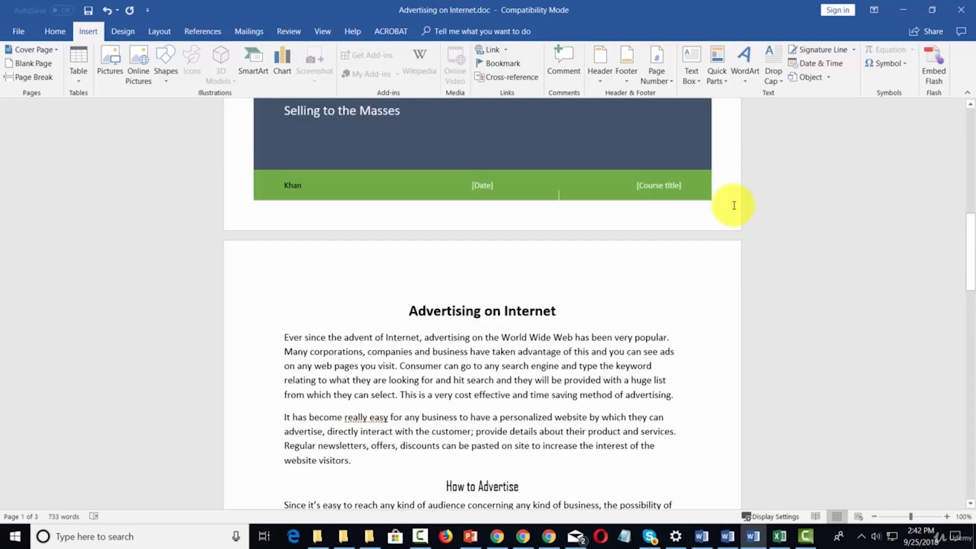
{"action": "left_click", "coordinate": [42, 69]}
{"action": "scroll", "coordinate": [459, 278], "scroll_direction": "down", "scroll_amount": 3}
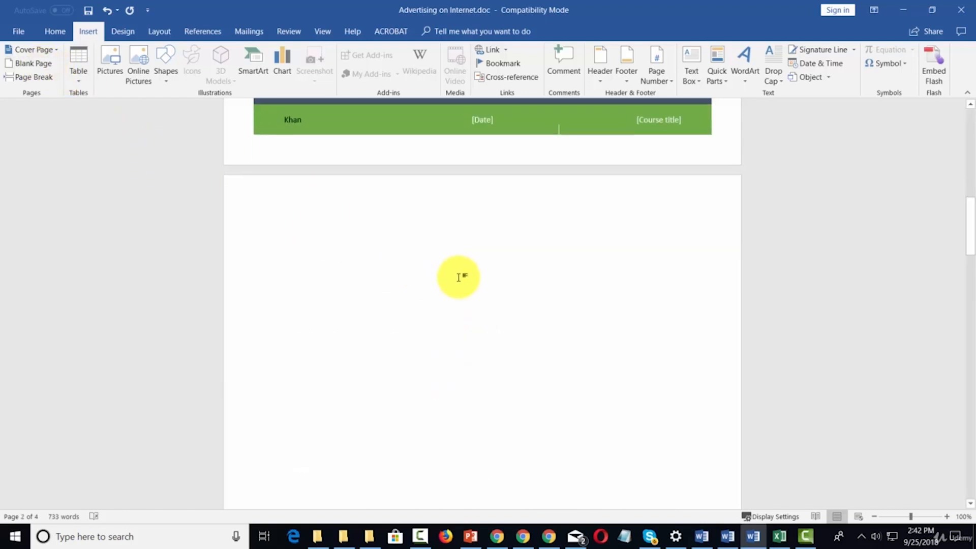
{"action": "scroll", "coordinate": [459, 277], "scroll_direction": "down", "scroll_amount": 2}
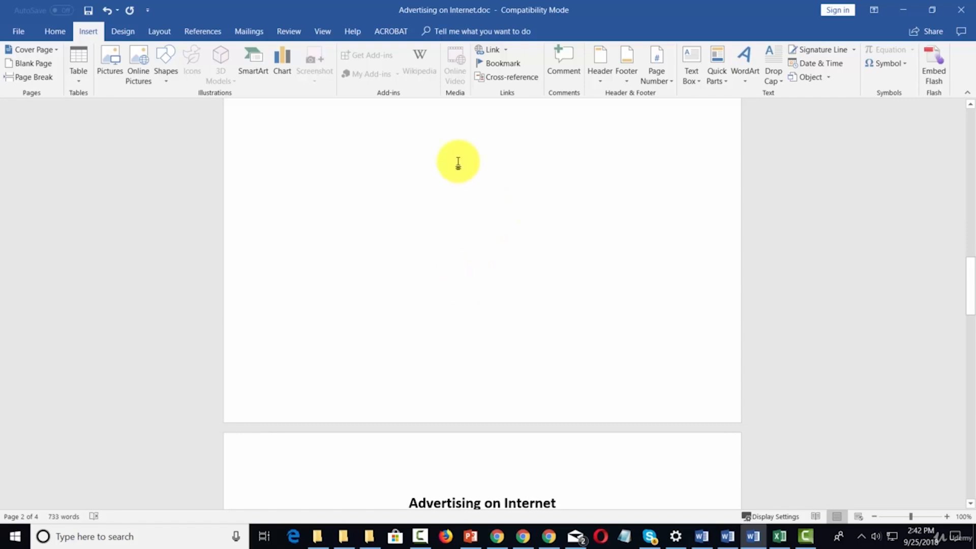
{"action": "scroll", "coordinate": [405, 192], "scroll_direction": "up", "scroll_amount": 3}
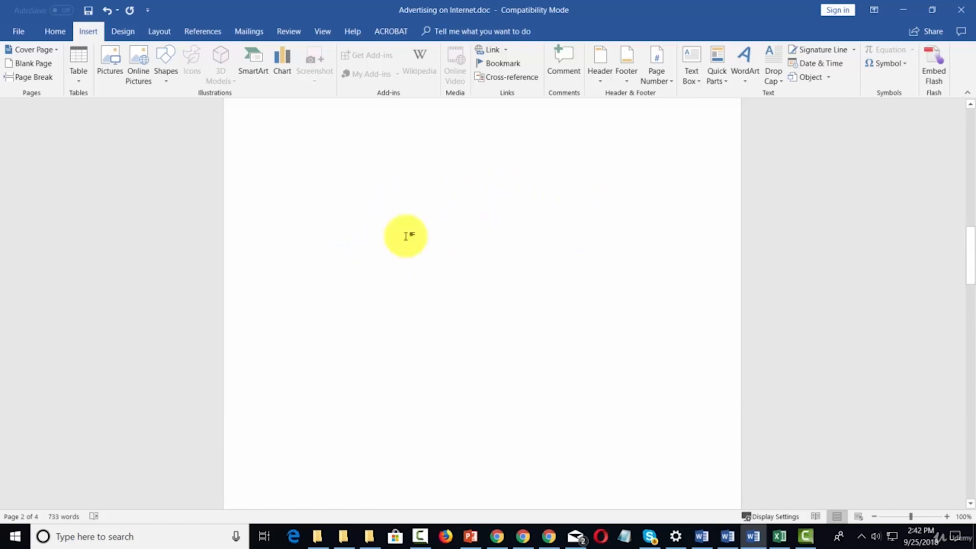
{"action": "scroll", "coordinate": [478, 228], "scroll_direction": "up", "scroll_amount": 2}
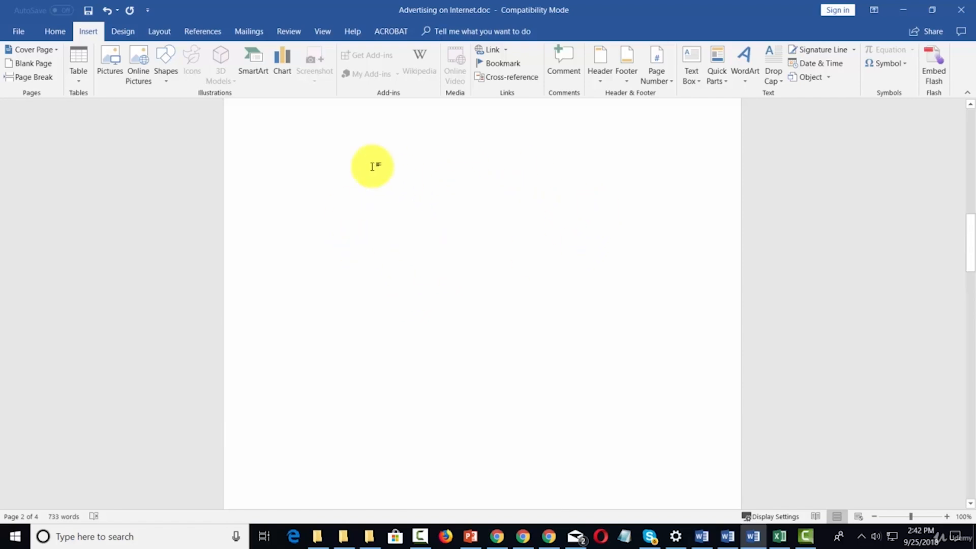
Search YouTube for "advertising" and insert the first video below the opening paragraph of "Advertising on Internet".
{"action": "scroll", "coordinate": [531, 185], "scroll_direction": "down", "scroll_amount": 5}
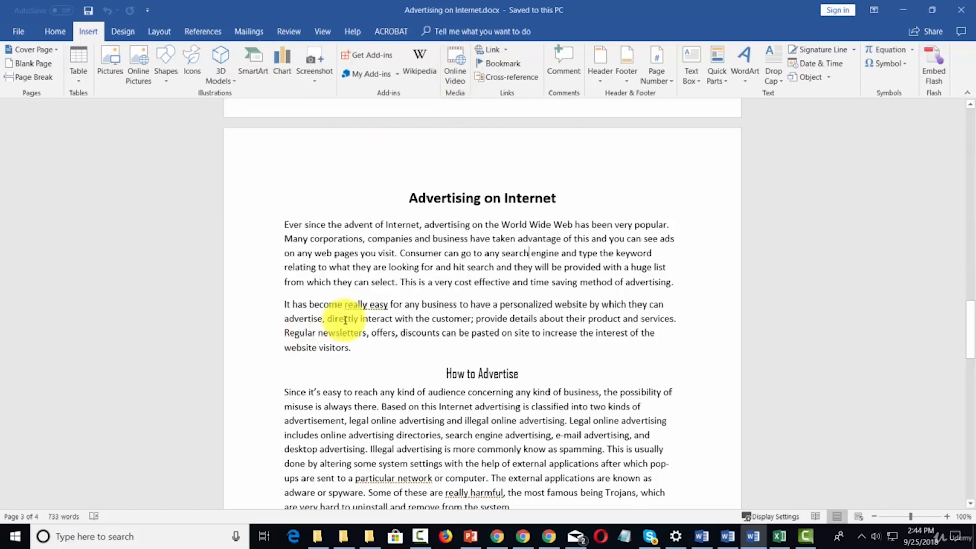
{"action": "left_click", "coordinate": [456, 60]}
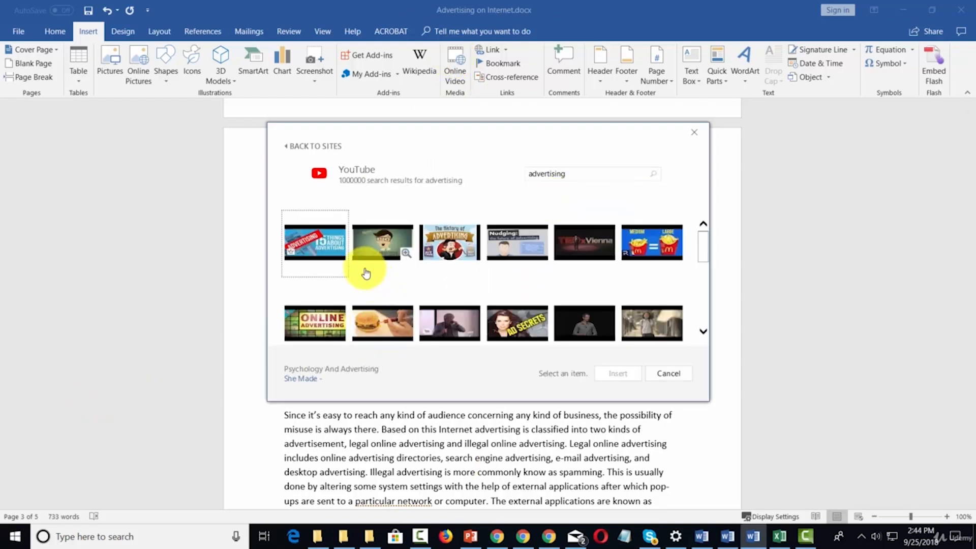
{"action": "left_click", "coordinate": [304, 248]}
{"action": "left_click", "coordinate": [618, 374]}
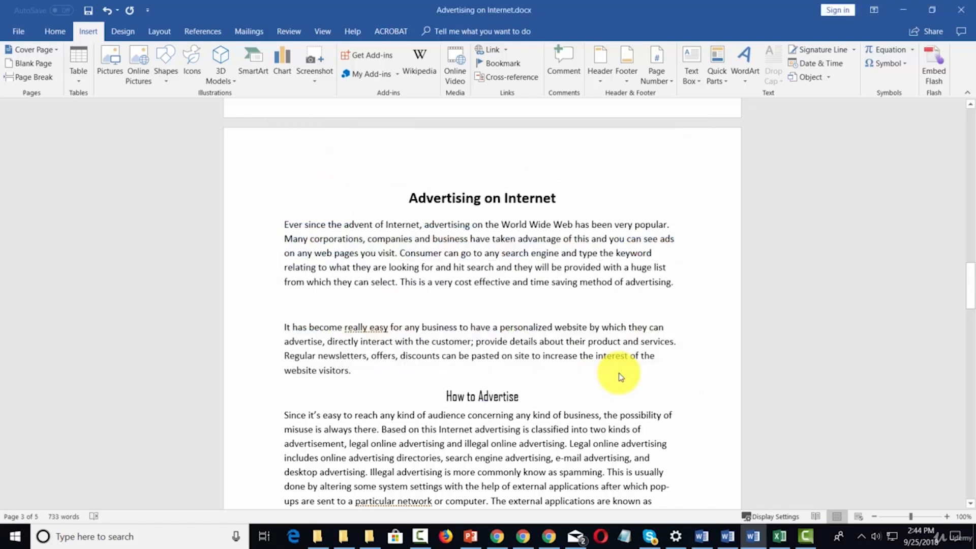
Centre the advertising video horizontally between the first two paragraphs.
{"action": "left_click_drag", "start_coordinate": [589, 297], "coordinate": [465, 359]}
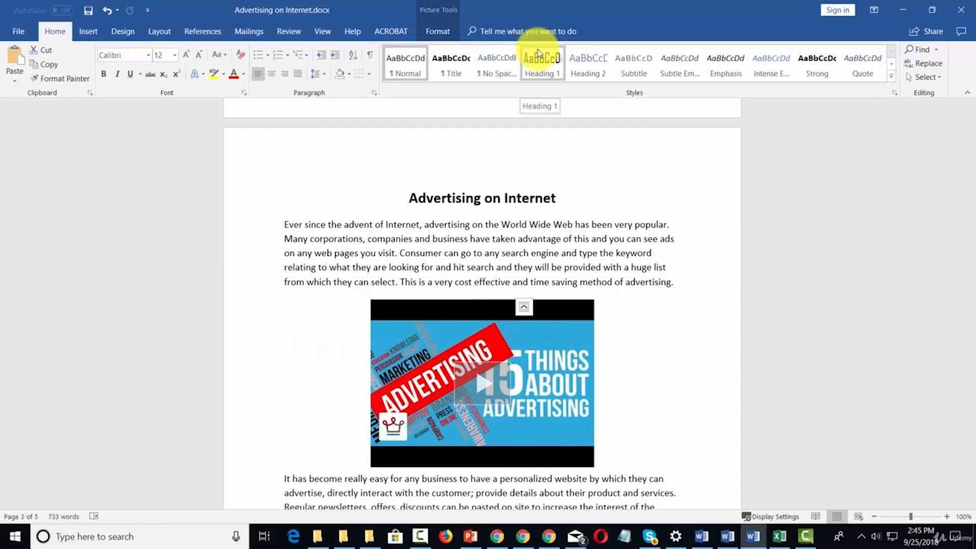
{"action": "left_click", "coordinate": [259, 74]}
{"action": "left_click", "coordinate": [271, 75]}
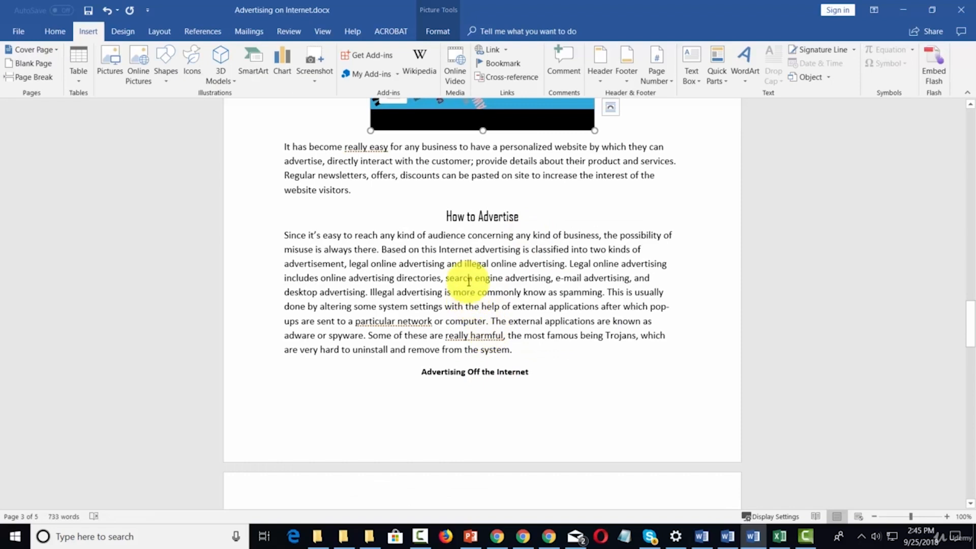
Turn the heading "How to Advertise" into a hyperlink to a web page.
{"action": "left_click_drag", "start_coordinate": [447, 216], "coordinate": [541, 218]}
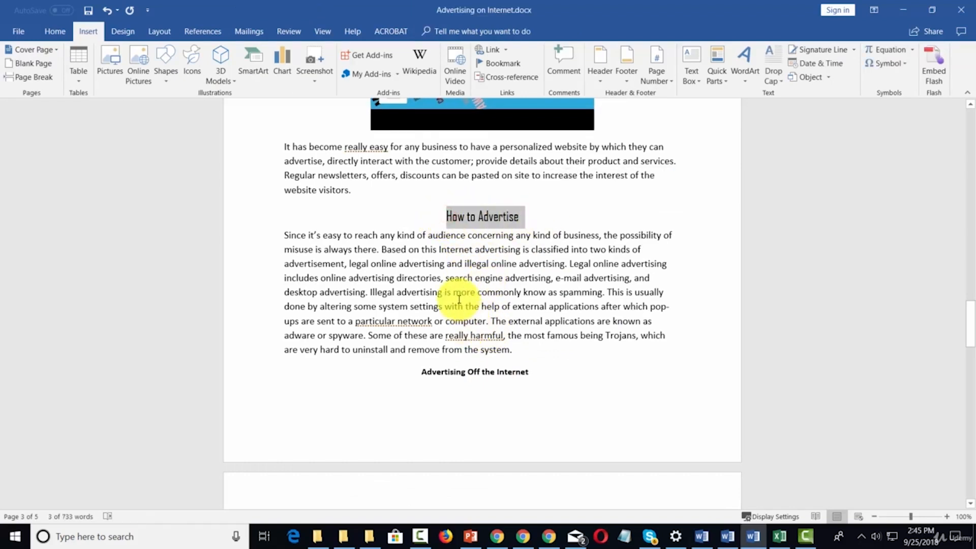
{"action": "left_click", "coordinate": [508, 51]}
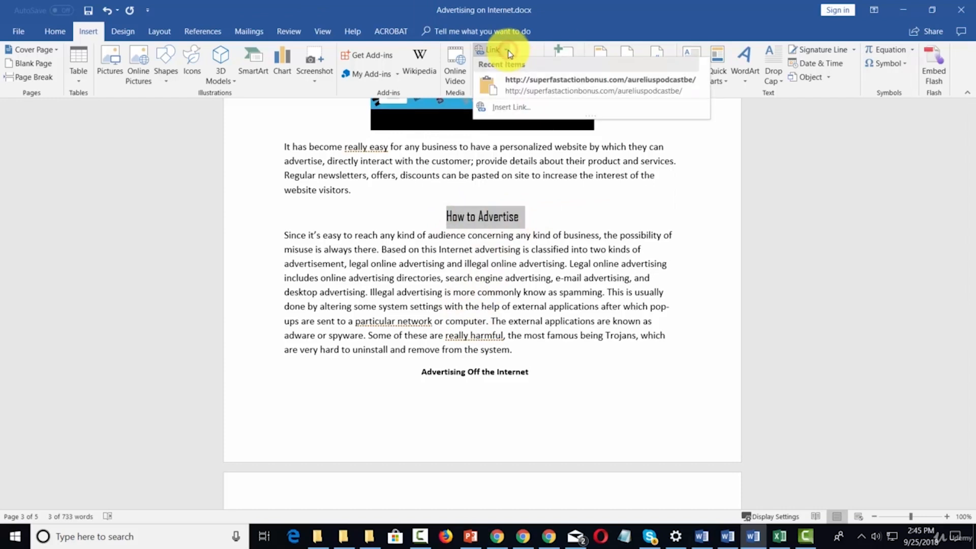
{"action": "left_click", "coordinate": [506, 108]}
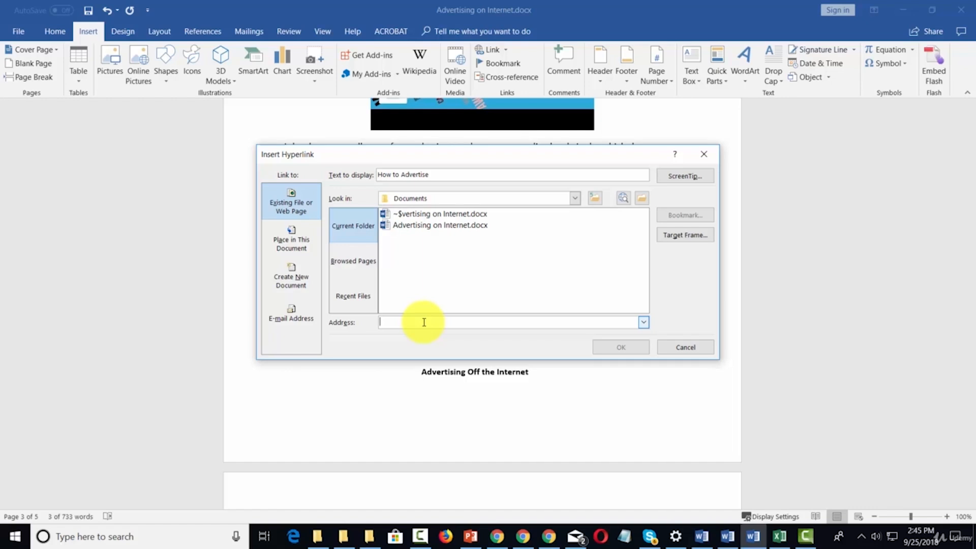
{"action": "key", "text": "Escape"}
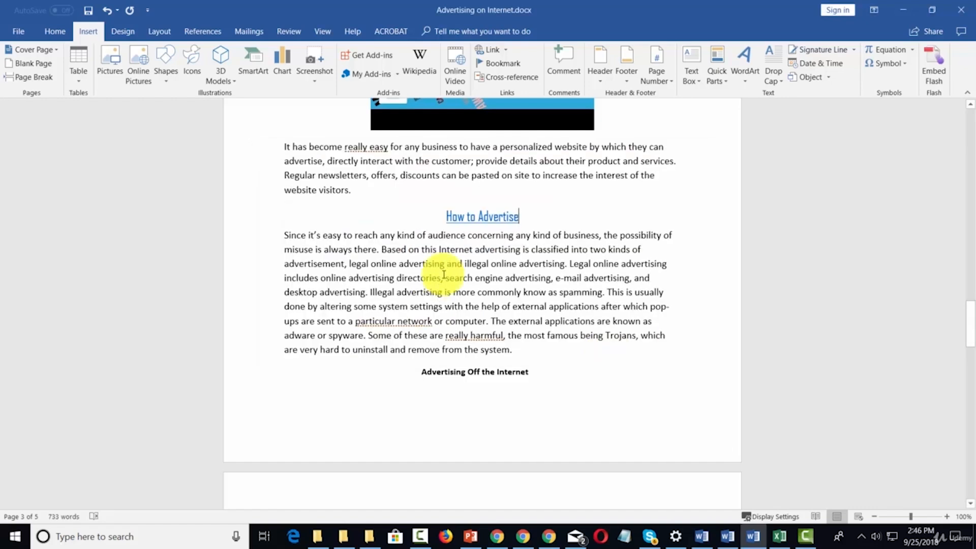
Open the header area above the "Advertising on Internet" title, and return to the body text.
{"action": "scroll", "coordinate": [445, 262], "scroll_direction": "up", "scroll_amount": 6}
{"action": "scroll", "coordinate": [446, 262], "scroll_direction": "up", "scroll_amount": 3}
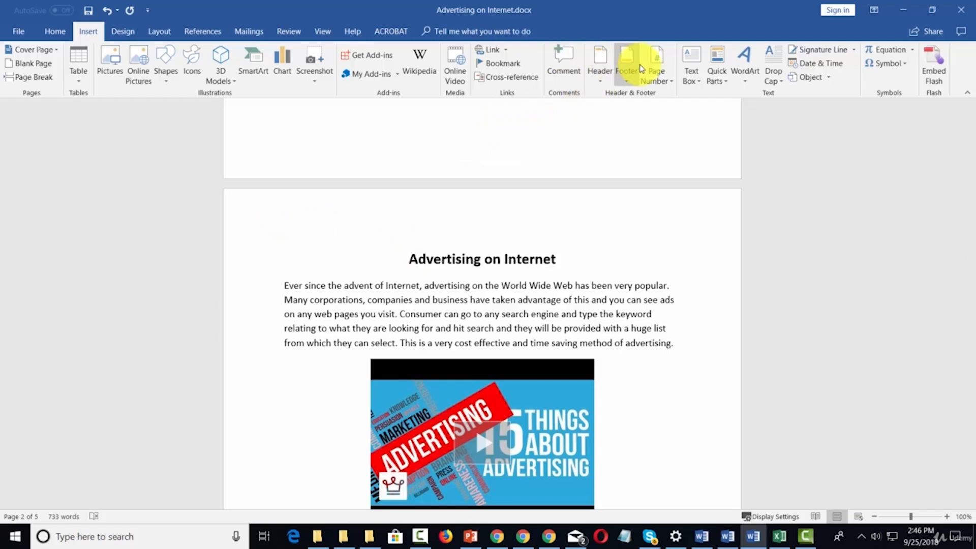
{"action": "double_click", "coordinate": [464, 211]}
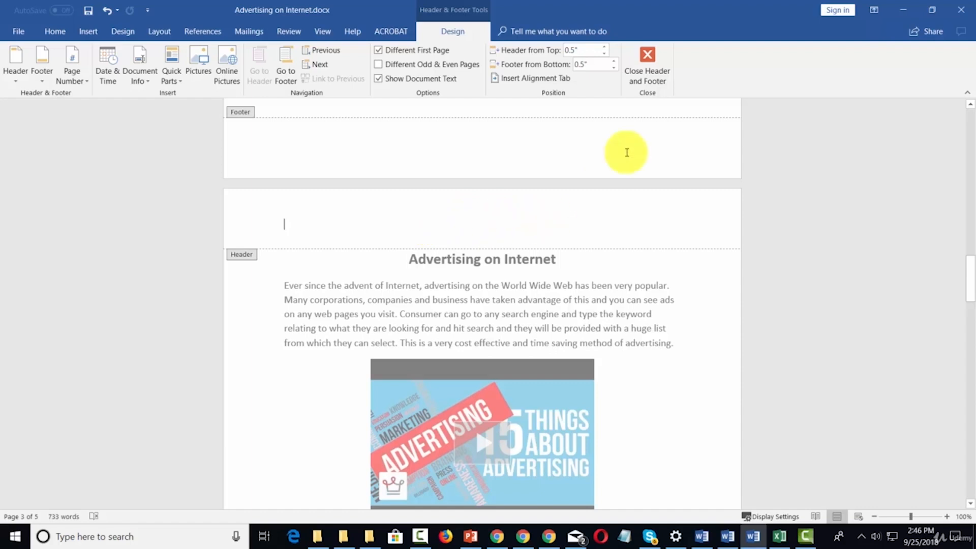
{"action": "left_click", "coordinate": [649, 59]}
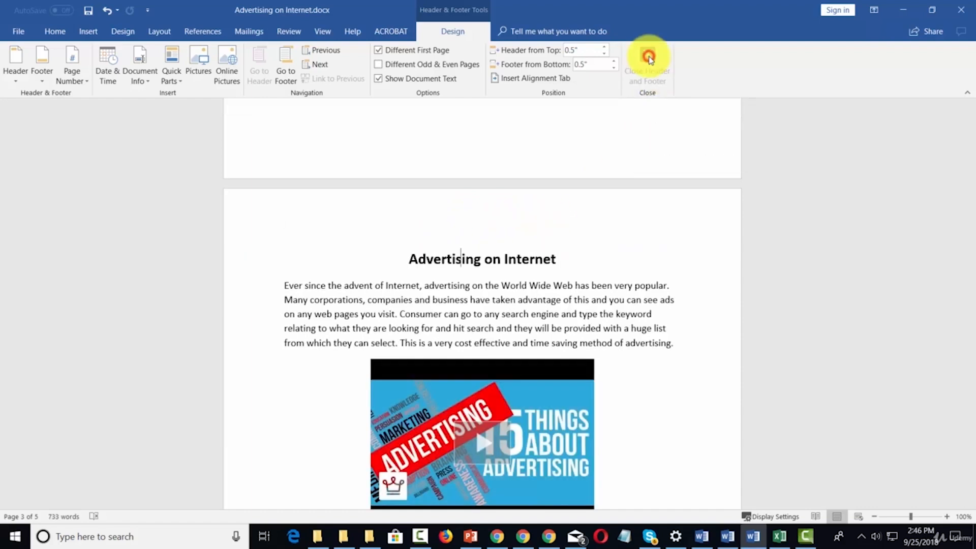
{"action": "left_click", "coordinate": [488, 283]}
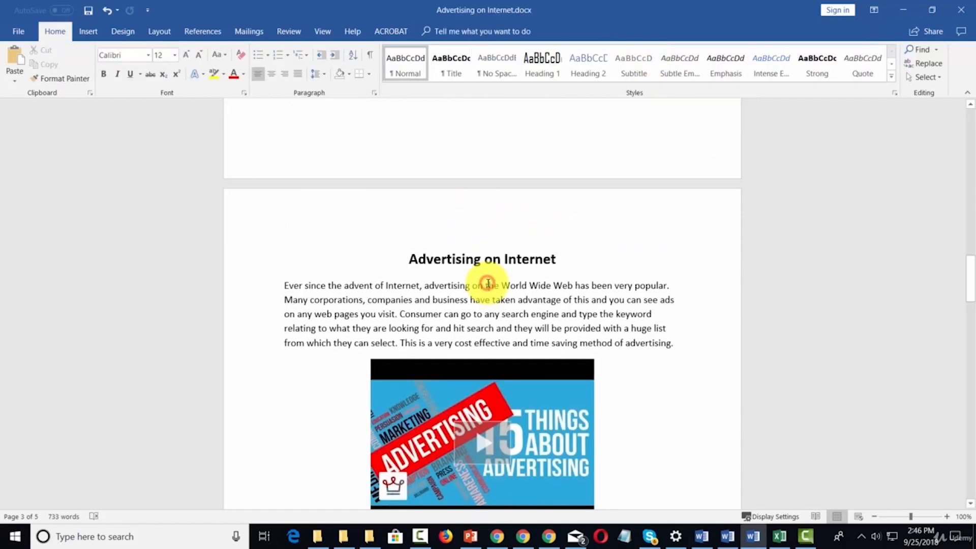
Add an empty line above the paragraph that begins with "Banner ads".
{"action": "left_click", "coordinate": [95, 32]}
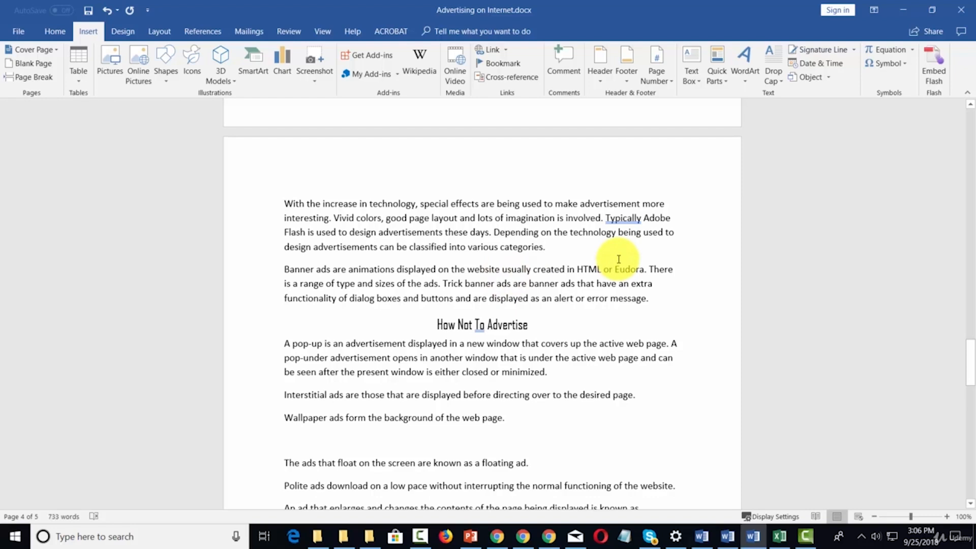
{"action": "key", "text": "Return"}
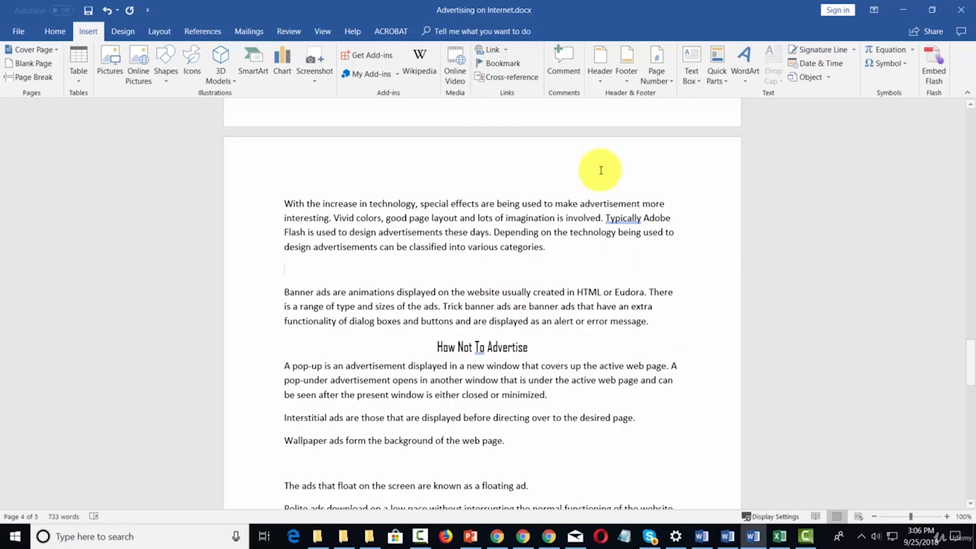
Insert a screenshot of an open file folder window on the empty line, and undo the insertion.
{"action": "left_click", "coordinate": [318, 57]}
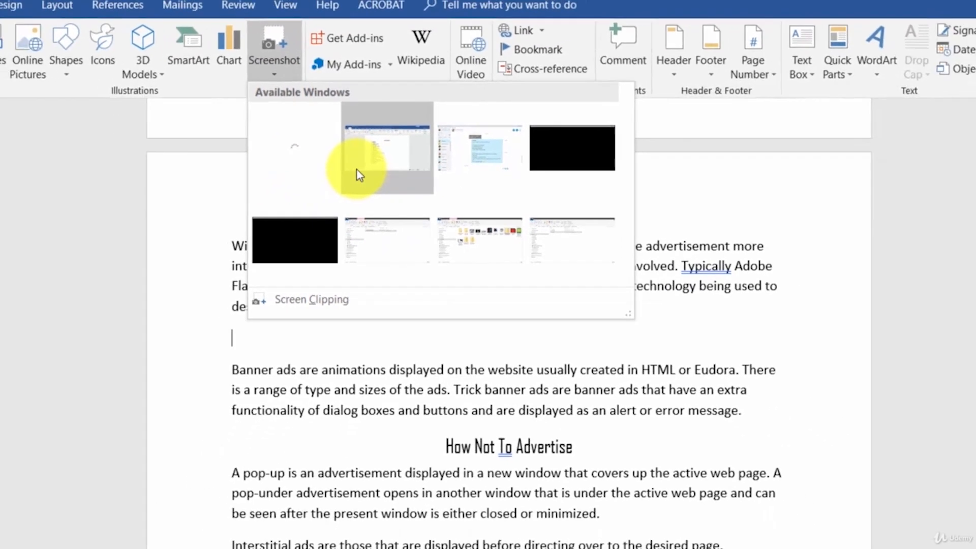
{"action": "left_click", "coordinate": [381, 172]}
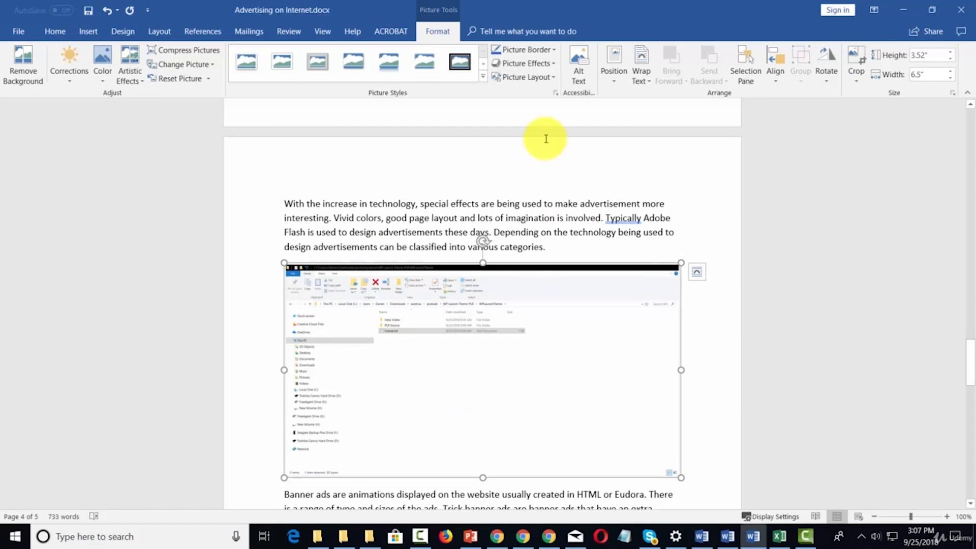
{"action": "left_click", "coordinate": [108, 11]}
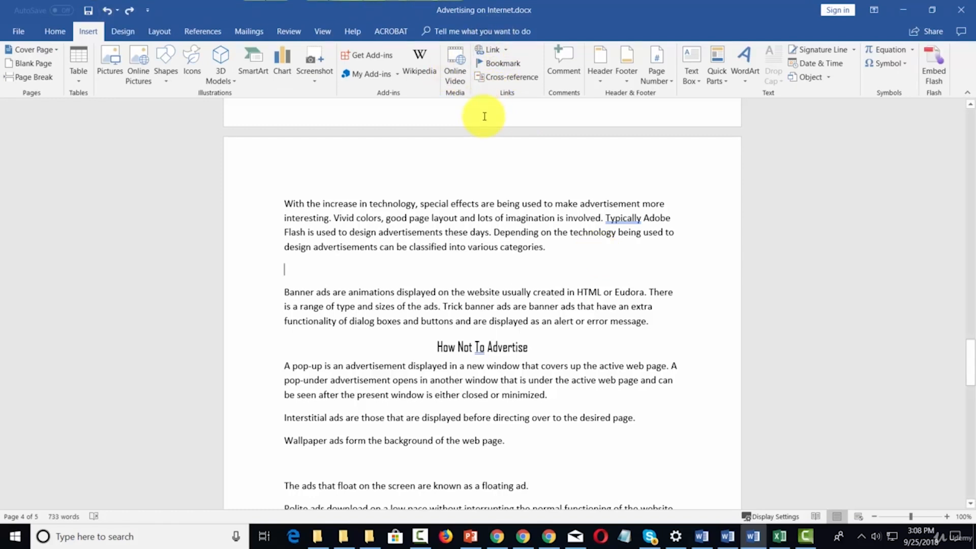
Insert a hyperlinked cross-reference to the heading text of "How Not To Advertise" on the empty line above the "Banner ads" paragraph.
{"action": "left_click", "coordinate": [500, 79]}
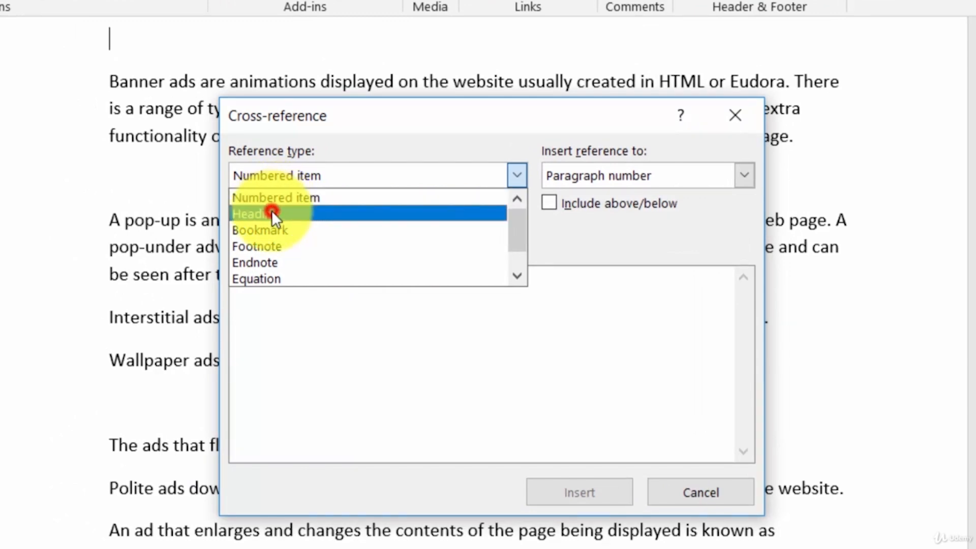
{"action": "left_click", "coordinate": [272, 210]}
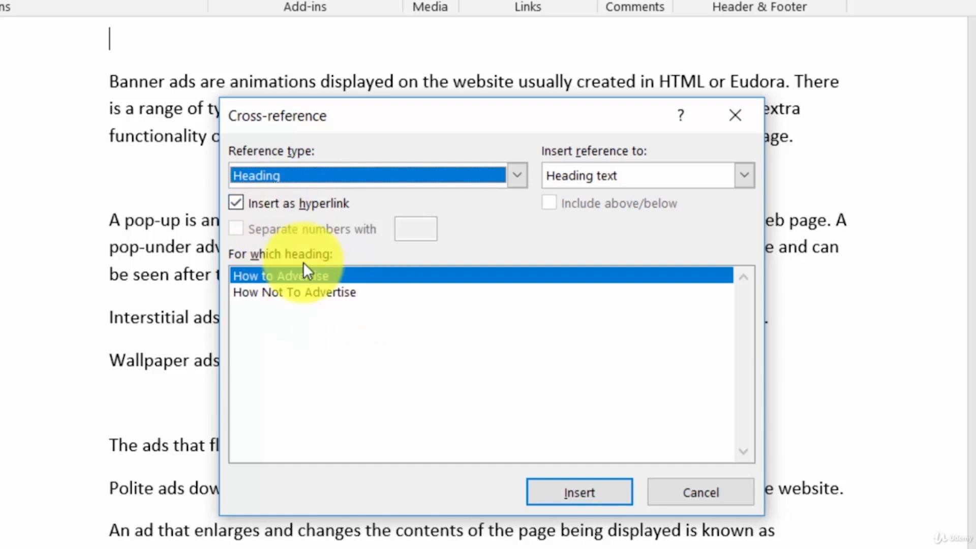
{"action": "left_click", "coordinate": [302, 296]}
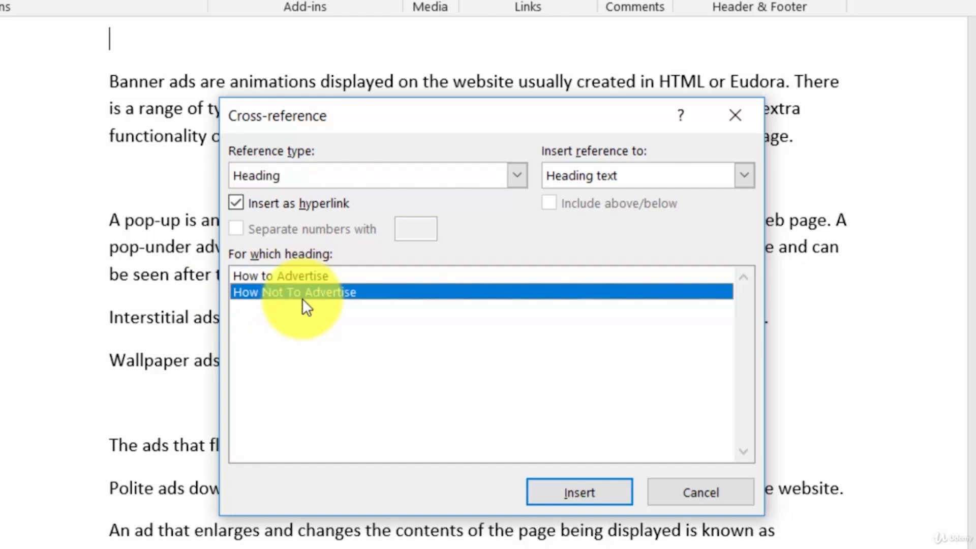
{"action": "left_click", "coordinate": [741, 175]}
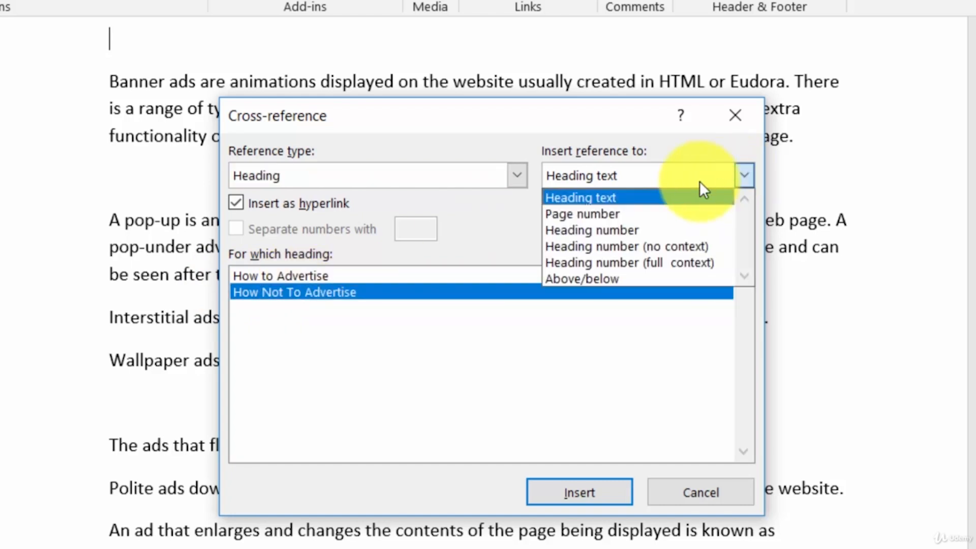
{"action": "left_click", "coordinate": [589, 198]}
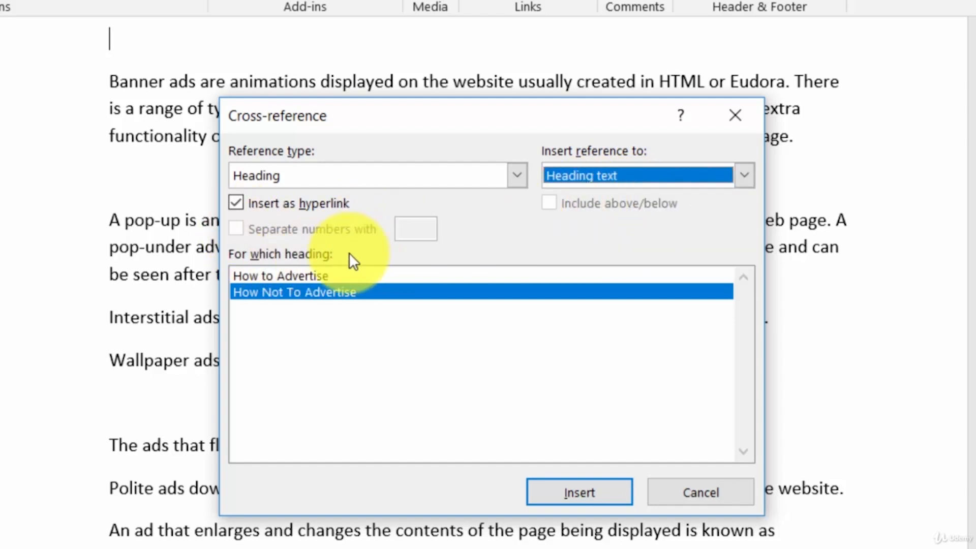
{"action": "left_click", "coordinate": [630, 496]}
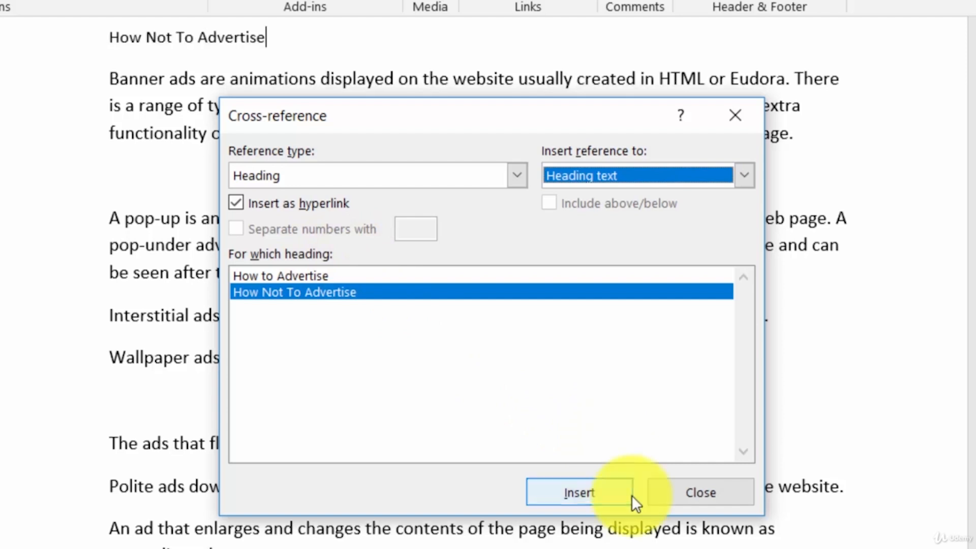
{"action": "left_click", "coordinate": [676, 490]}
Follow the new "How Not To Advertise" cross-reference to its heading.
{"action": "scroll", "coordinate": [280, 152], "scroll_direction": "up", "scroll_amount": 3}
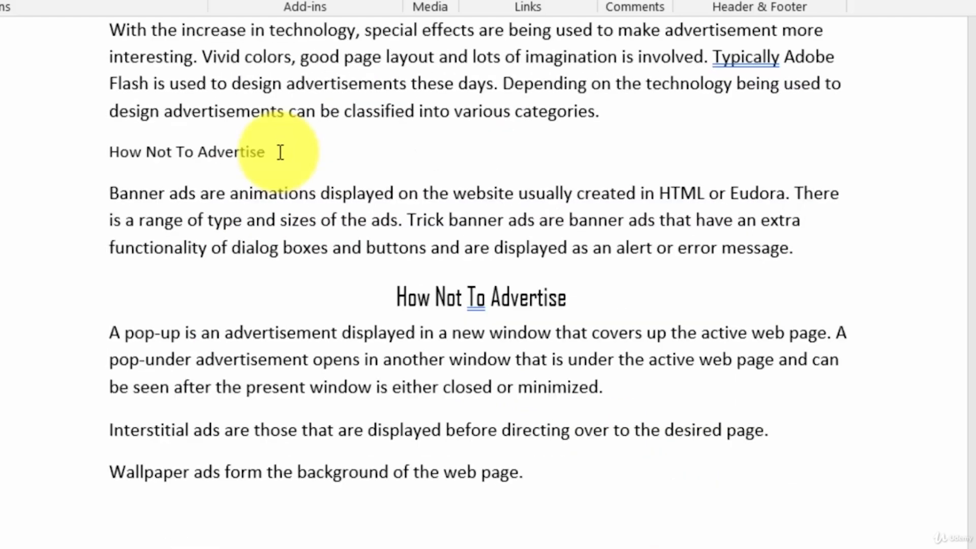
{"action": "left_click", "coordinate": [212, 140]}
{"action": "left_click", "coordinate": [206, 152], "text": "ctrl"}
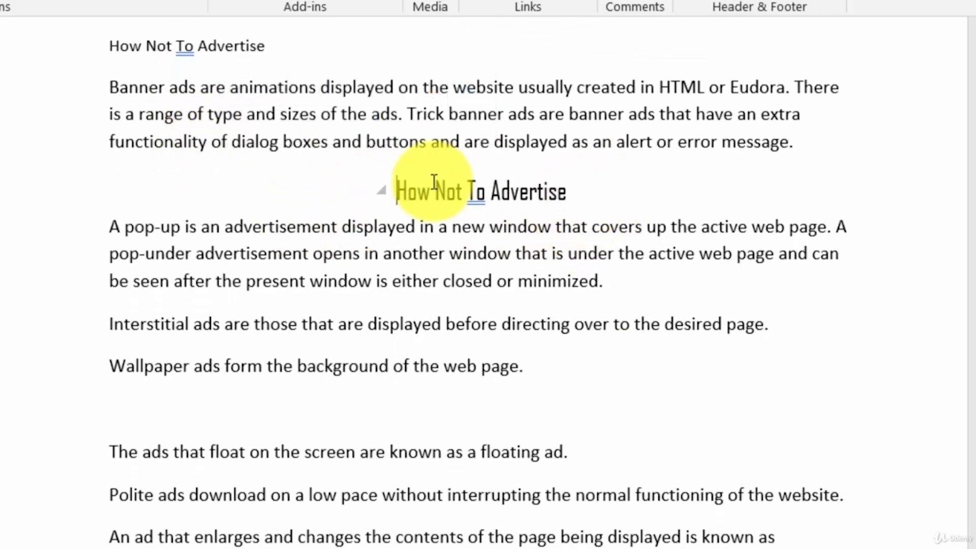
Add a new line below the "Wallpaper ads" paragraph and insert the ℮ symbol from the full symbol collection there.
{"action": "left_click", "coordinate": [524, 366]}
{"action": "key", "text": "Return"}
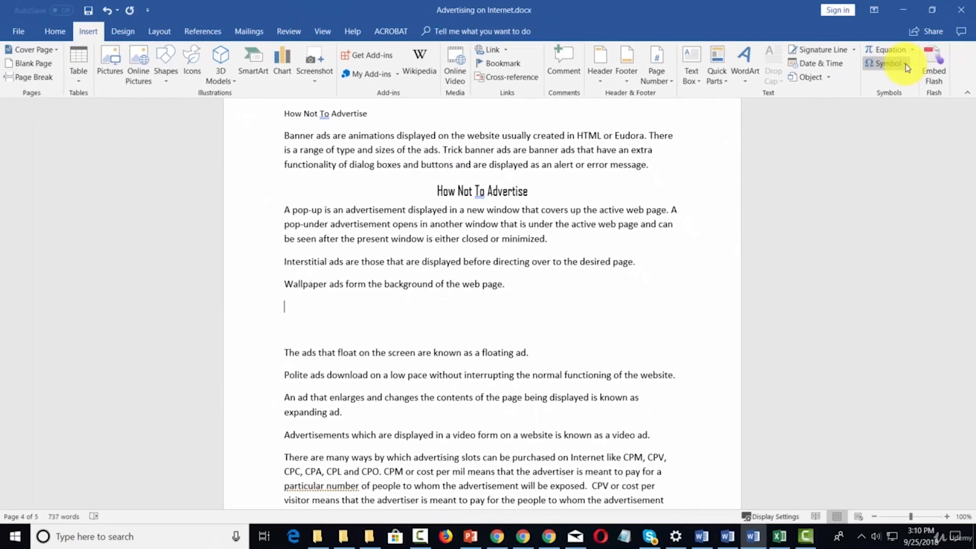
{"action": "left_click", "coordinate": [905, 63]}
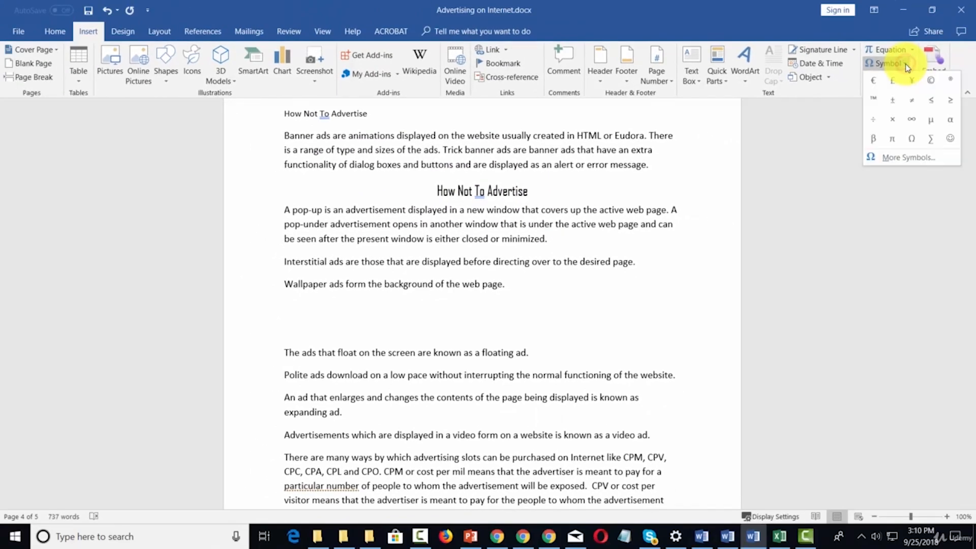
{"action": "left_click", "coordinate": [893, 155]}
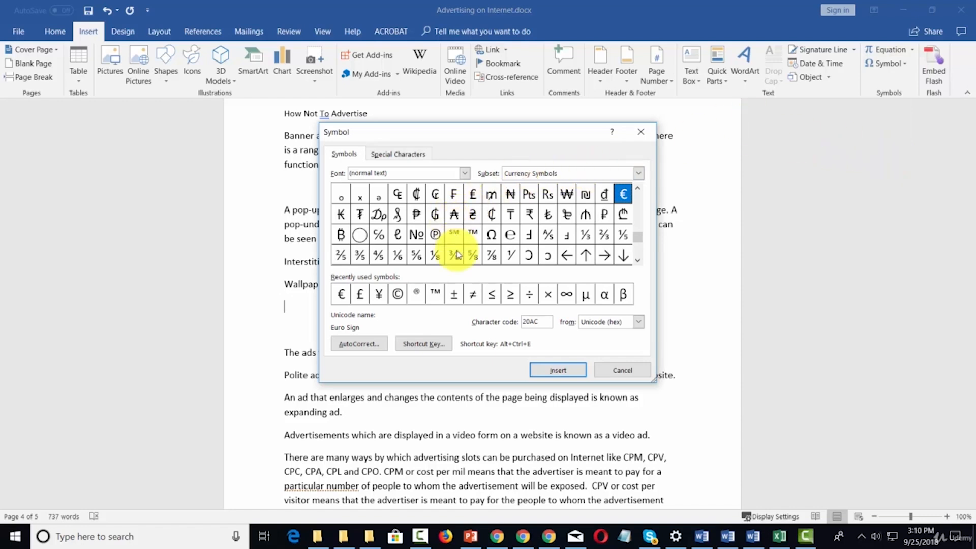
{"action": "left_click", "coordinate": [510, 234]}
{"action": "left_click", "coordinate": [560, 370]}
{"action": "left_click", "coordinate": [623, 371]}
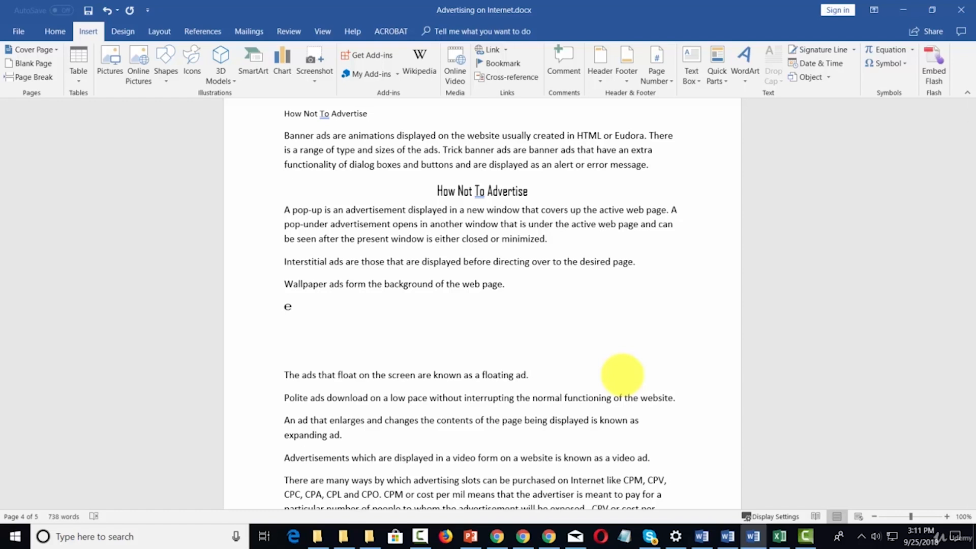
Enter a degree sign (°) on the line below the ℮ symbol and remove the surplus empty lines beneath it.
{"action": "key", "text": "alt"}
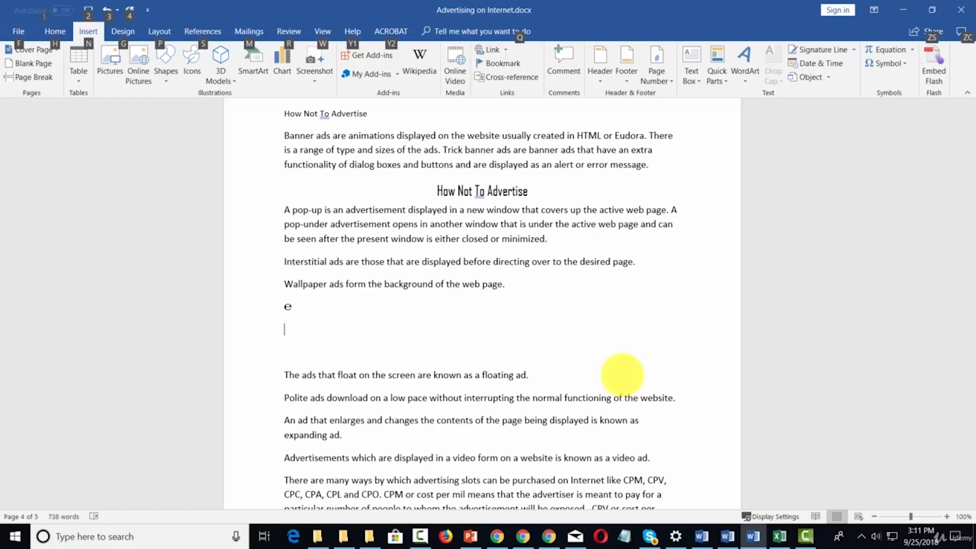
{"action": "key", "text": "Escape"}
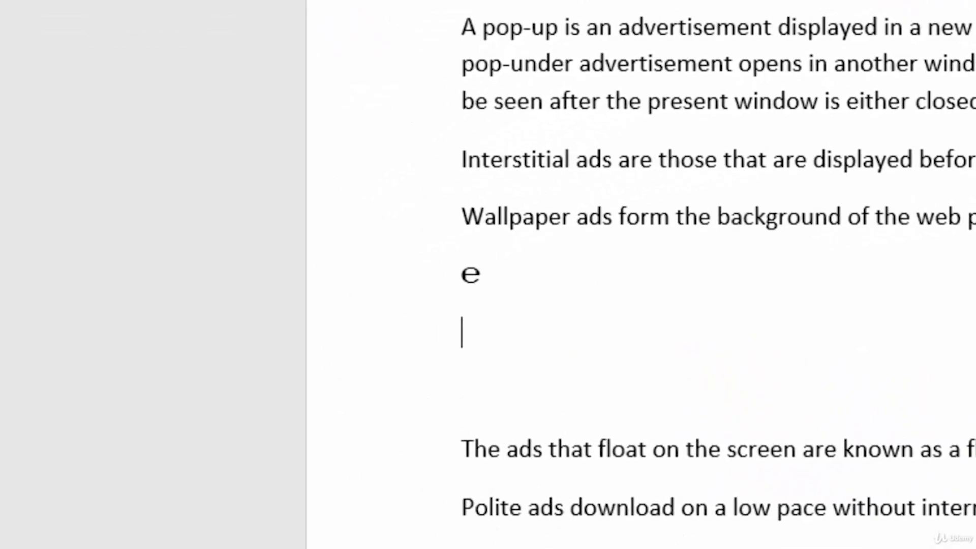
{"action": "type", "text": "°"}
{"action": "key", "text": "Return"}
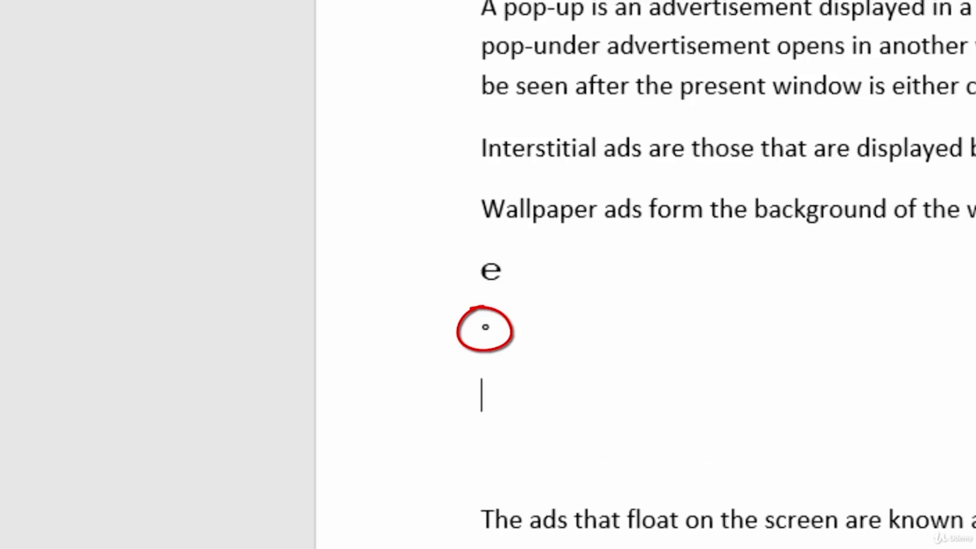
{"action": "key", "text": "Delete"}
{"action": "key", "text": "Delete"}
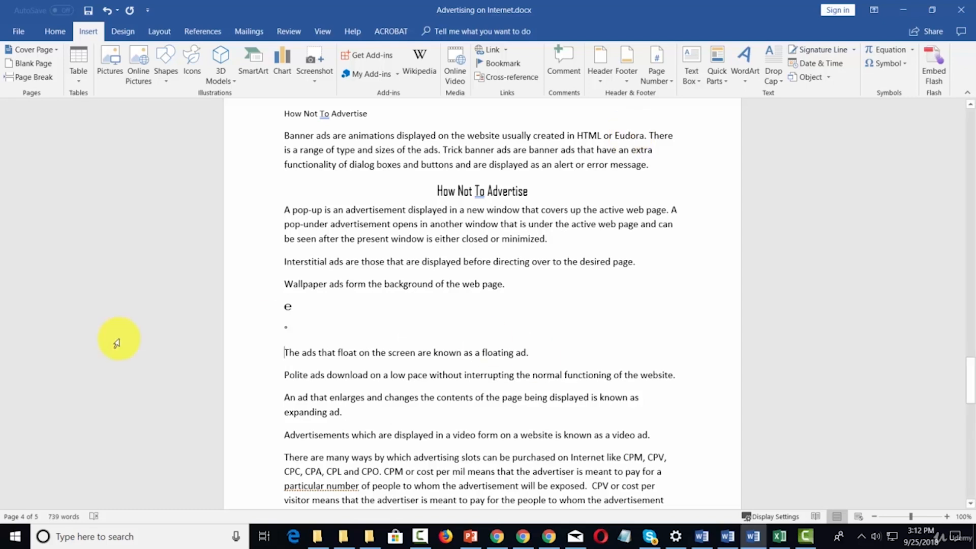
Link the "How Not To Advertise" heading to the "How to Advertise" heading in this document, and follow the link.
{"action": "left_click", "coordinate": [439, 187]}
{"action": "left_click_drag", "start_coordinate": [439, 187], "coordinate": [533, 193]}
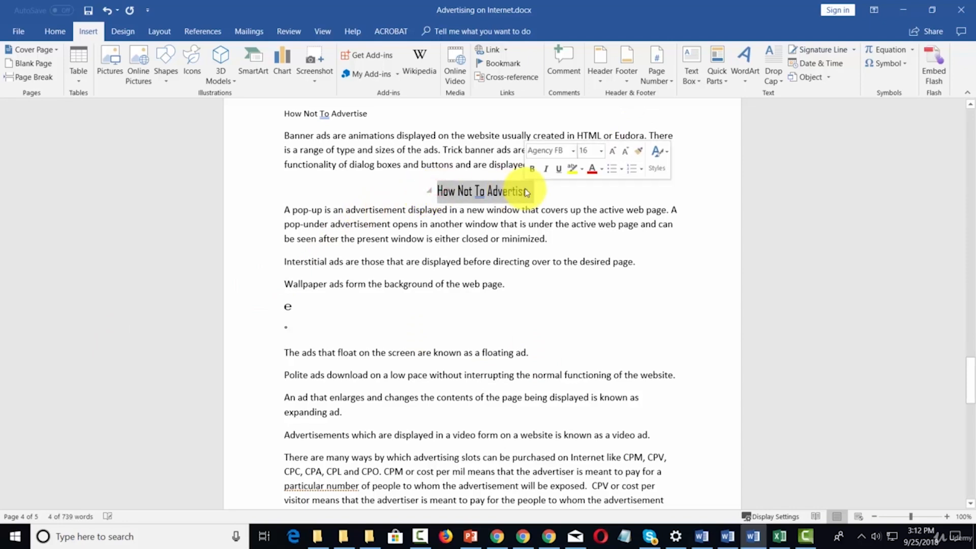
{"action": "left_click", "coordinate": [506, 50]}
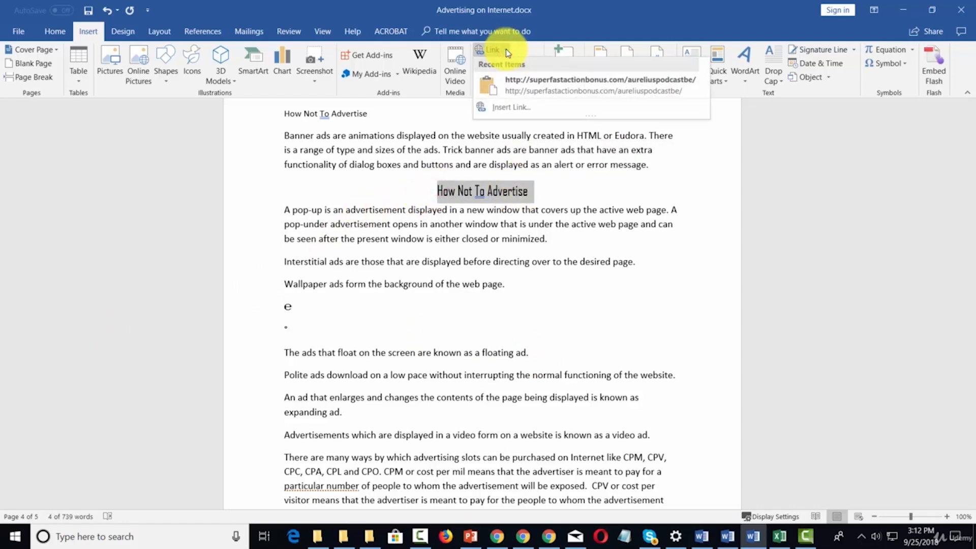
{"action": "left_click", "coordinate": [484, 48]}
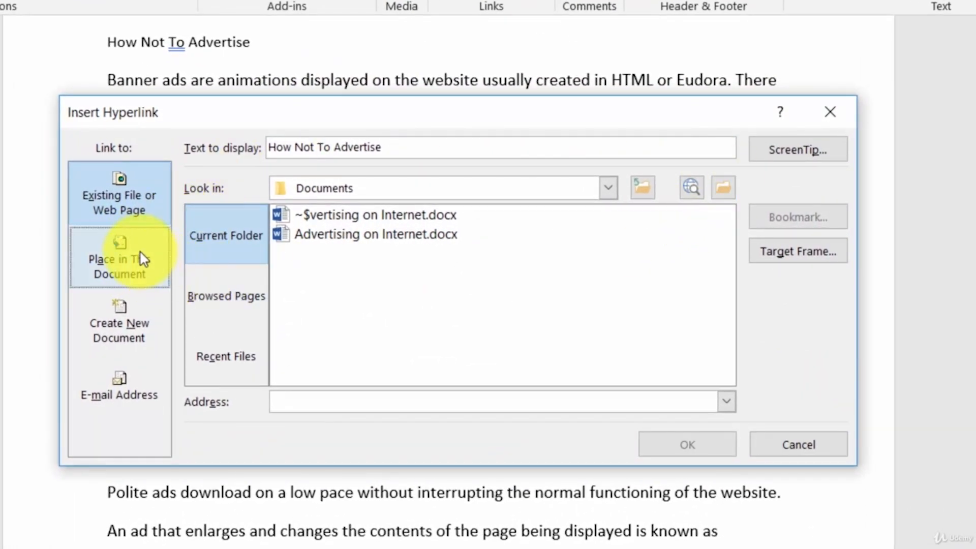
{"action": "left_click", "coordinate": [122, 248]}
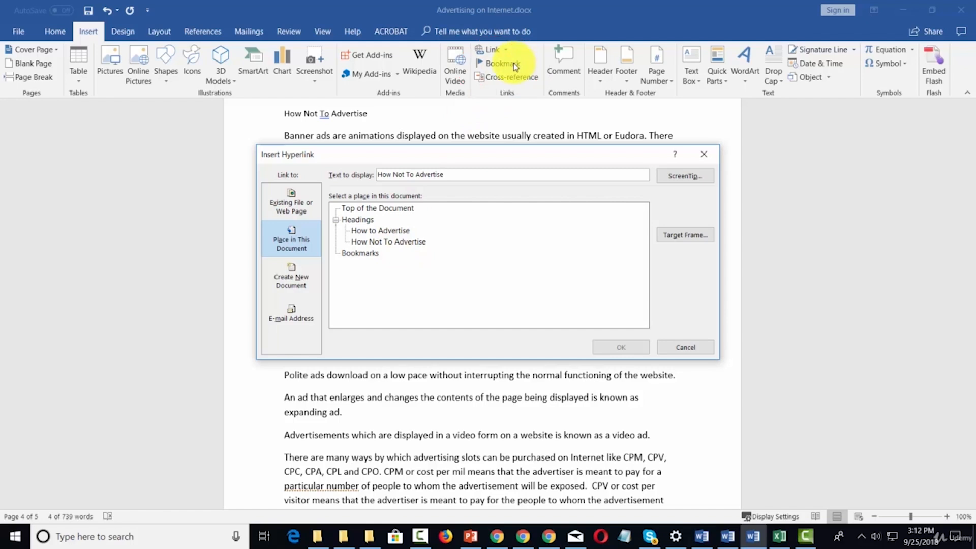
{"action": "left_click", "coordinate": [376, 231]}
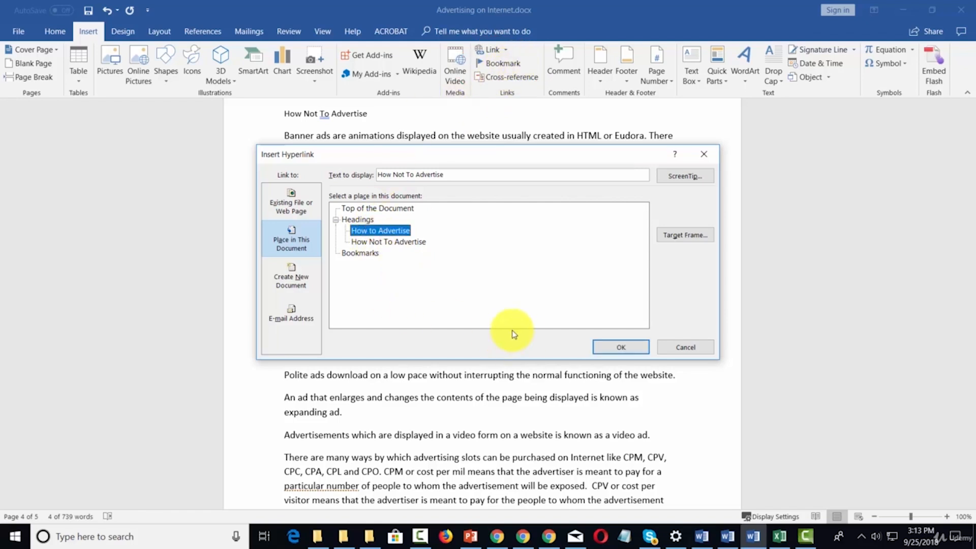
{"action": "left_click", "coordinate": [608, 342]}
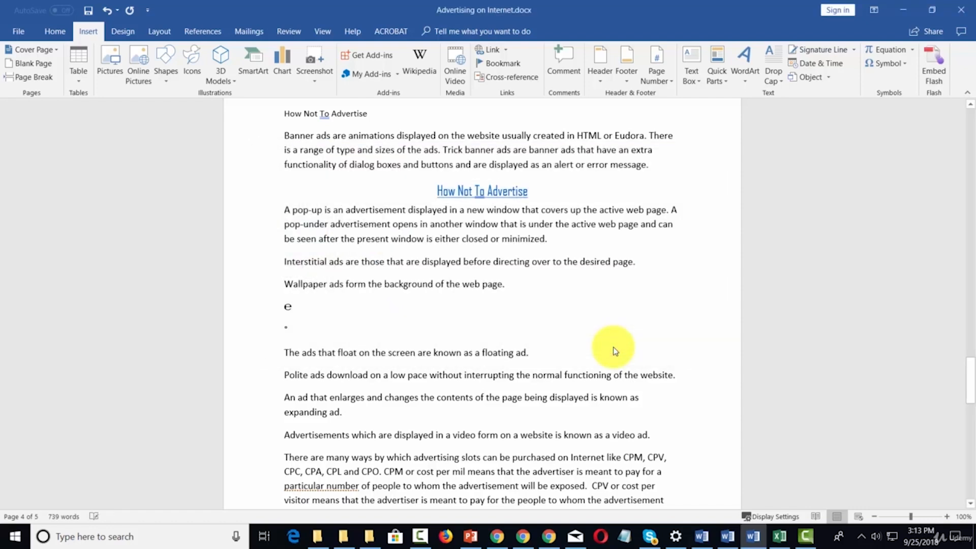
{"action": "left_click", "coordinate": [460, 188], "text": "ctrl"}
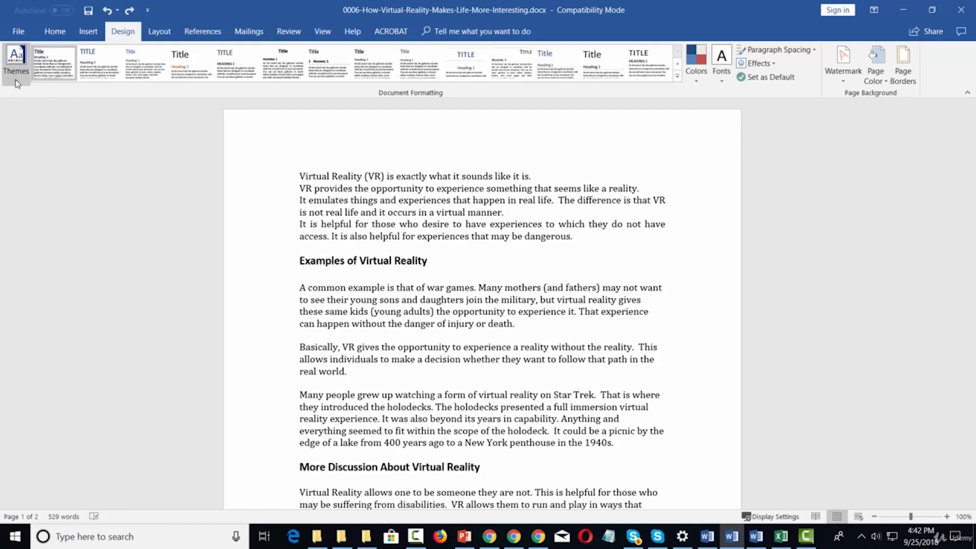
Apply the Metropolitan theme to the virtual reality document.
{"action": "left_click", "coordinate": [16, 66]}
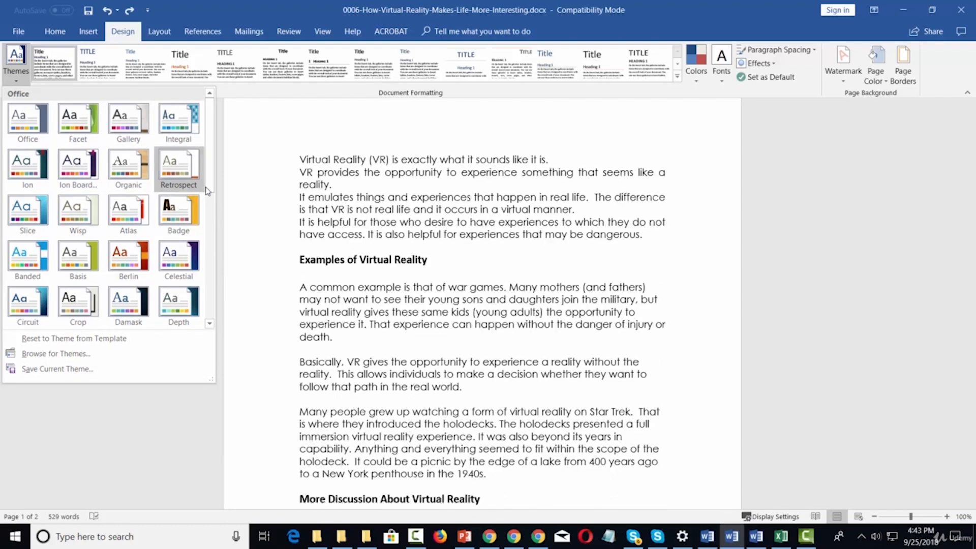
{"action": "left_click", "coordinate": [211, 223]}
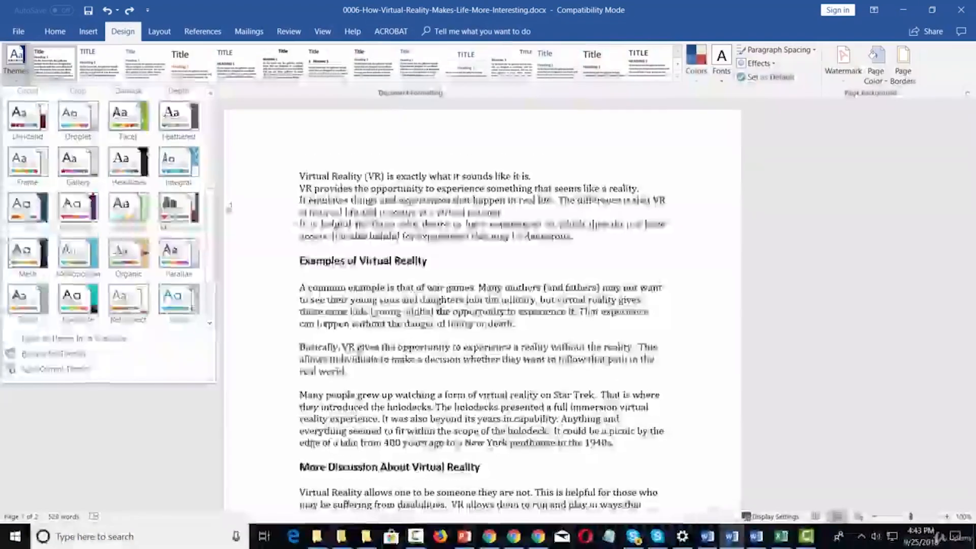
{"action": "left_click", "coordinate": [77, 256]}
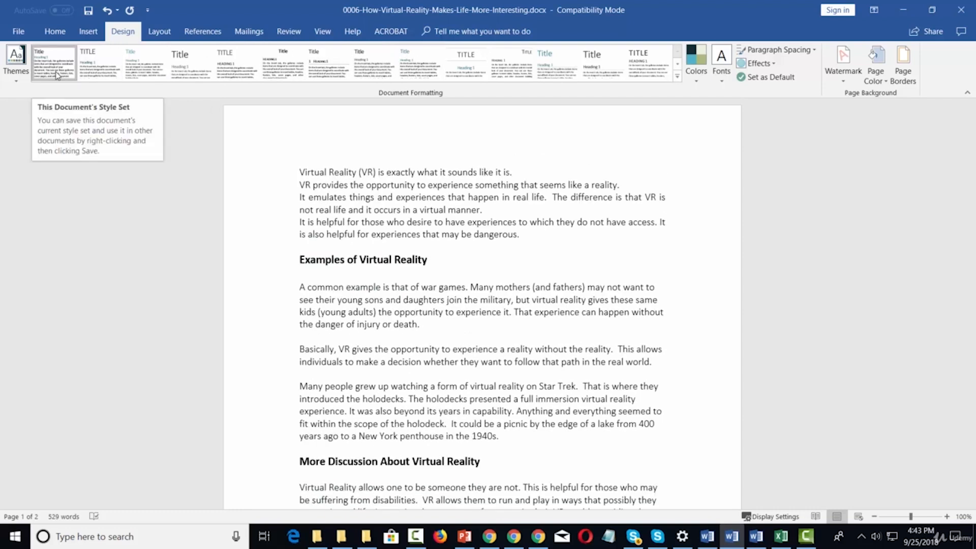
Apply the style set with a centred uppercase title to the virtual reality document and look through its pages.
{"action": "left_click", "coordinate": [462, 67]}
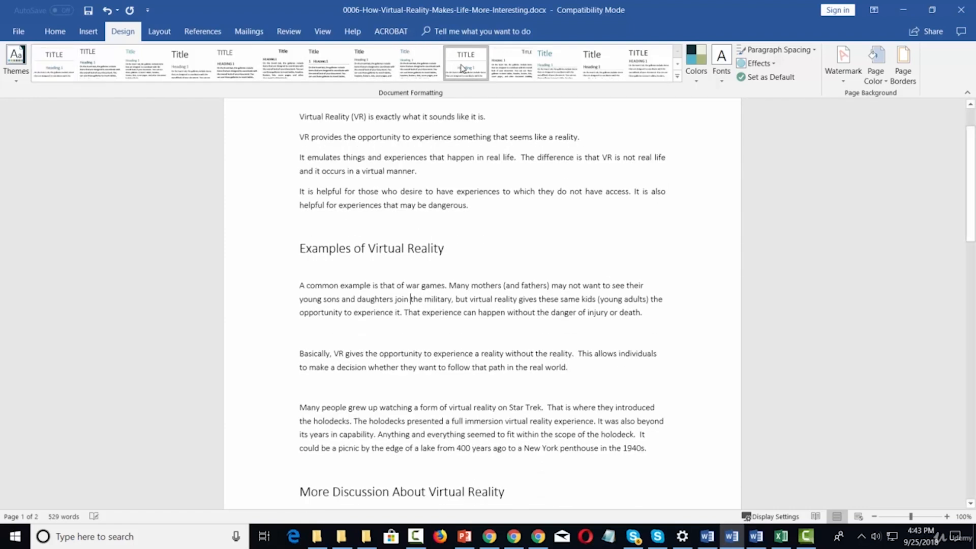
{"action": "scroll", "coordinate": [467, 182], "scroll_direction": "up", "scroll_amount": 2}
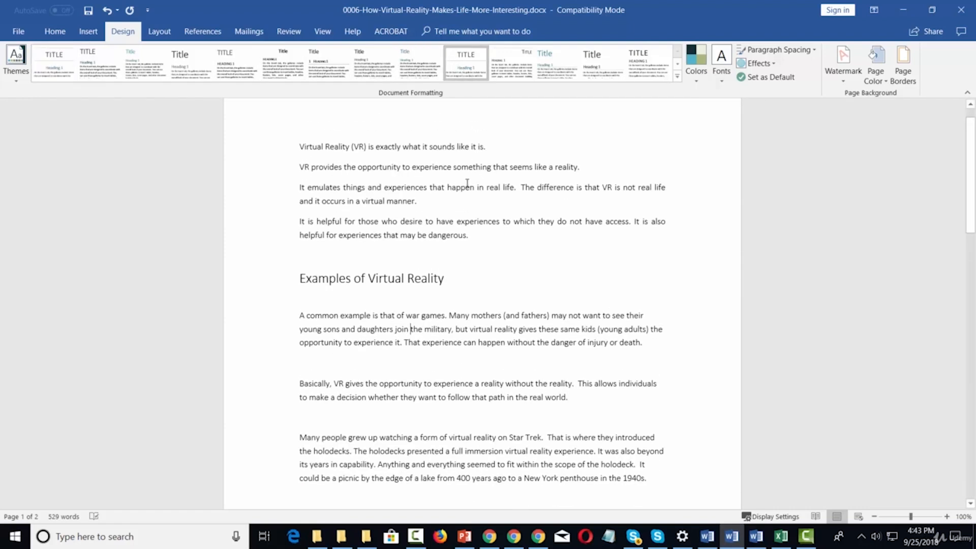
{"action": "scroll", "coordinate": [403, 236], "scroll_direction": "down", "scroll_amount": 7}
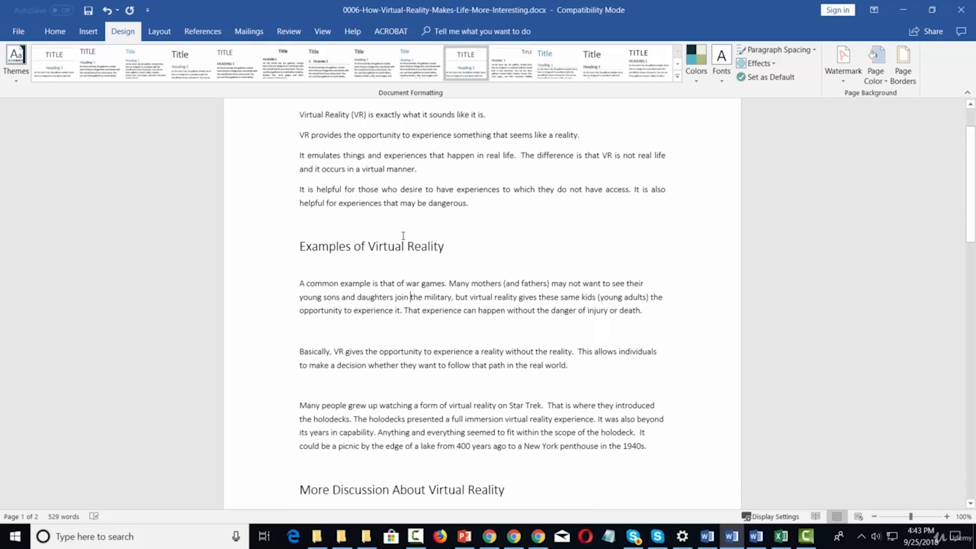
{"action": "scroll", "coordinate": [403, 236], "scroll_direction": "down", "scroll_amount": 10}
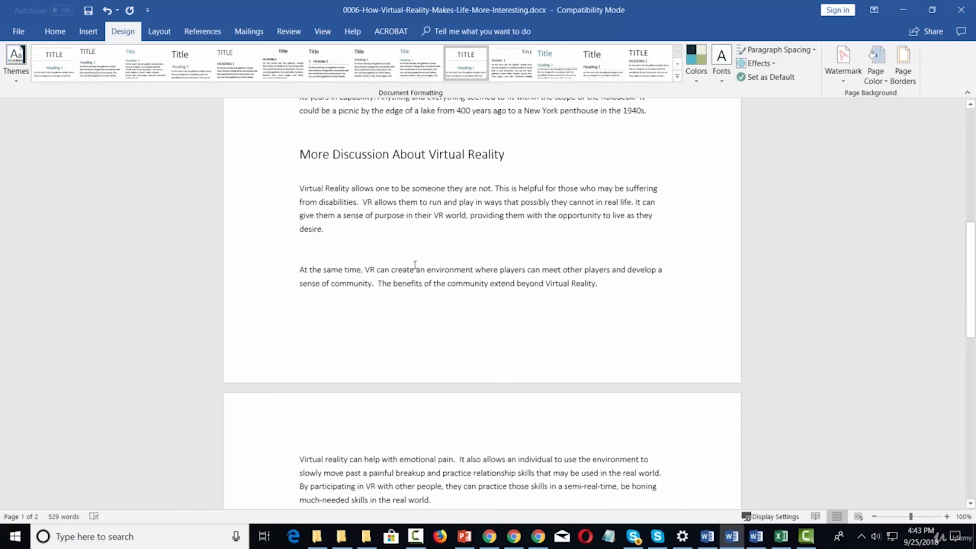
{"action": "scroll", "coordinate": [415, 265], "scroll_direction": "up", "scroll_amount": 17}
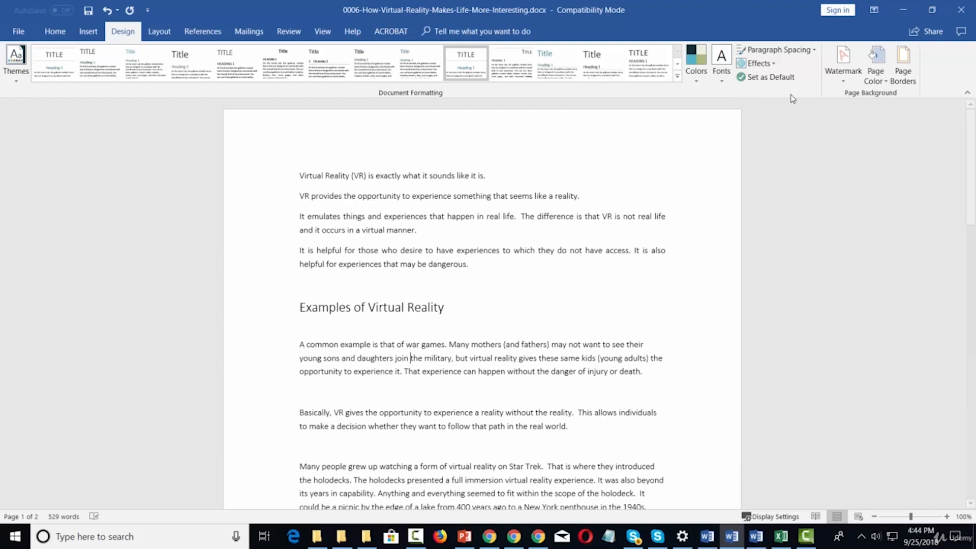
Change the theme colours of the virtual reality document to the Yellow colour set.
{"action": "left_click", "coordinate": [723, 76]}
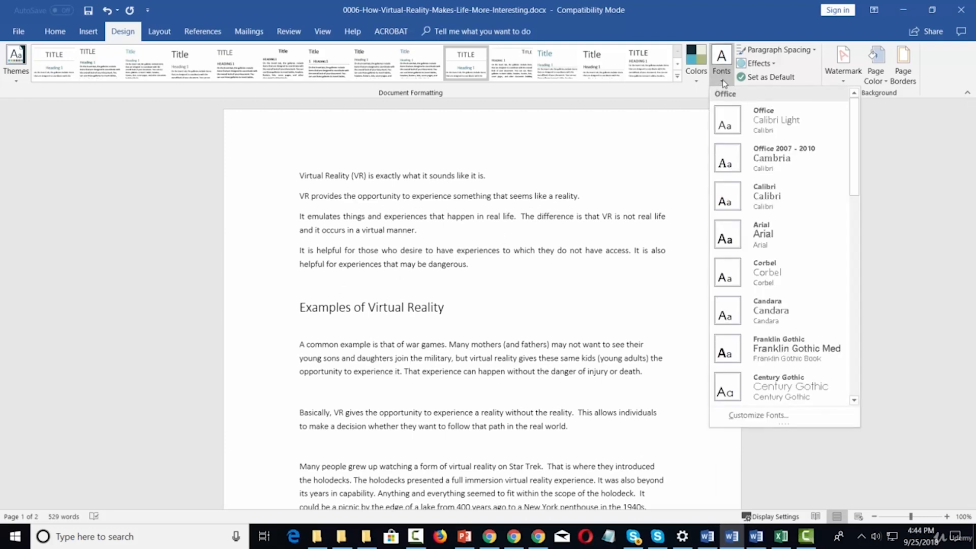
{"action": "left_click", "coordinate": [724, 81]}
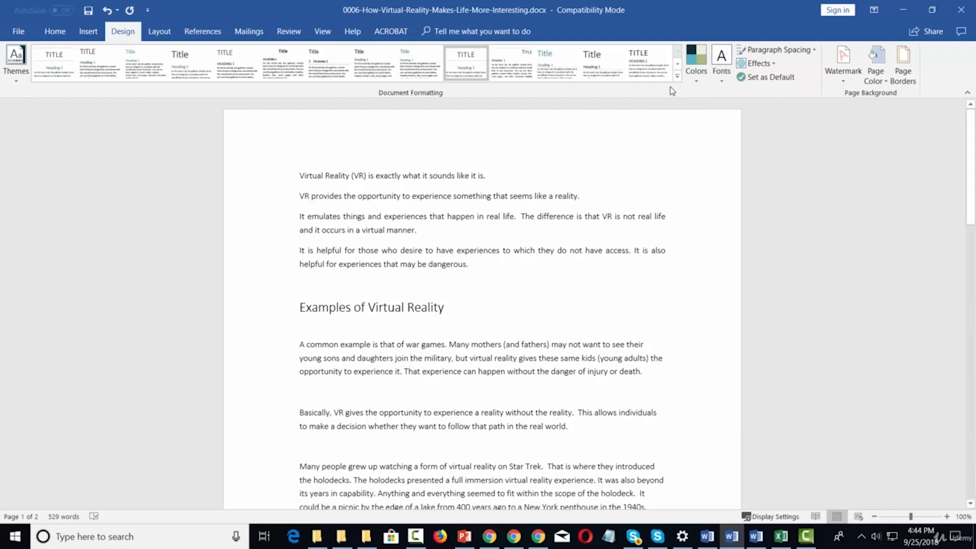
{"action": "left_click", "coordinate": [698, 81]}
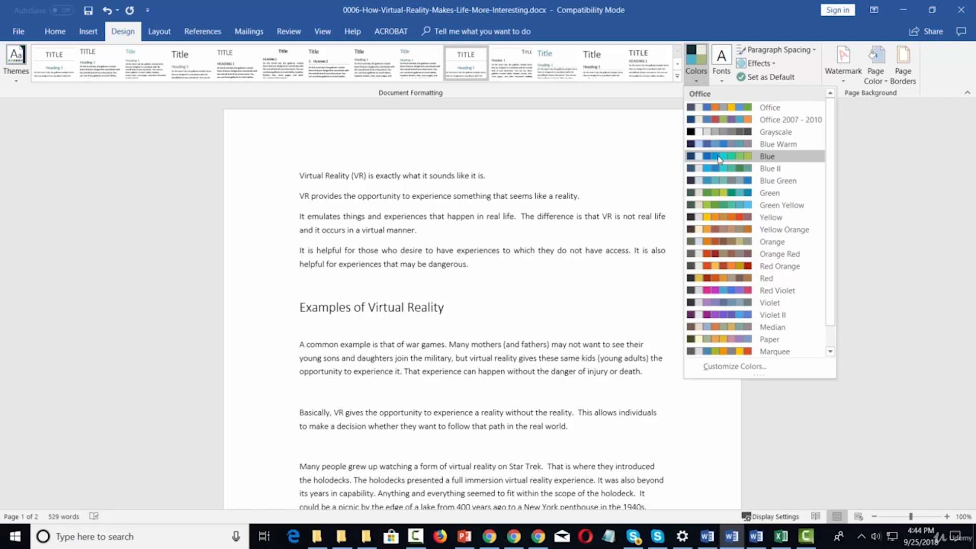
{"action": "left_click", "coordinate": [732, 218]}
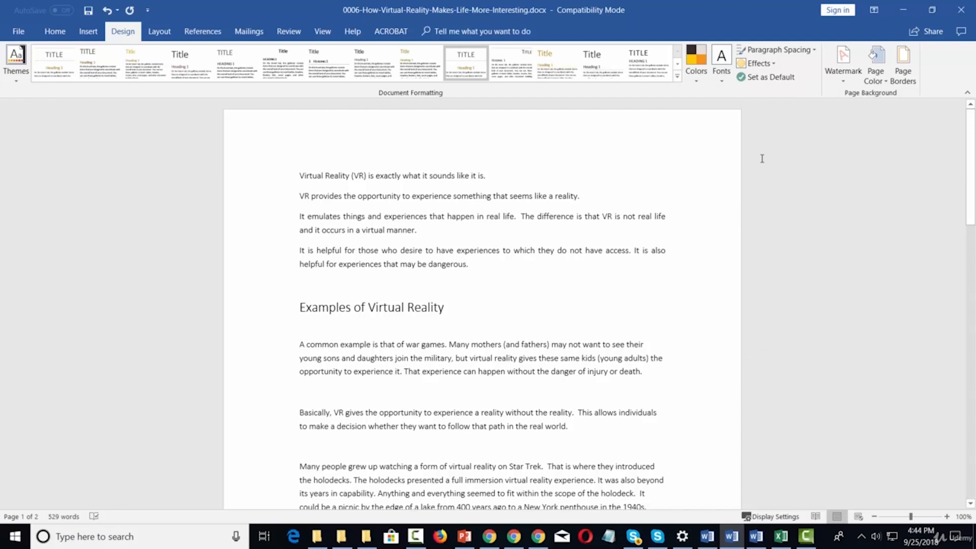
Set the paragraph spacing of the virtual reality document to Tight.
{"action": "left_click", "coordinate": [816, 50]}
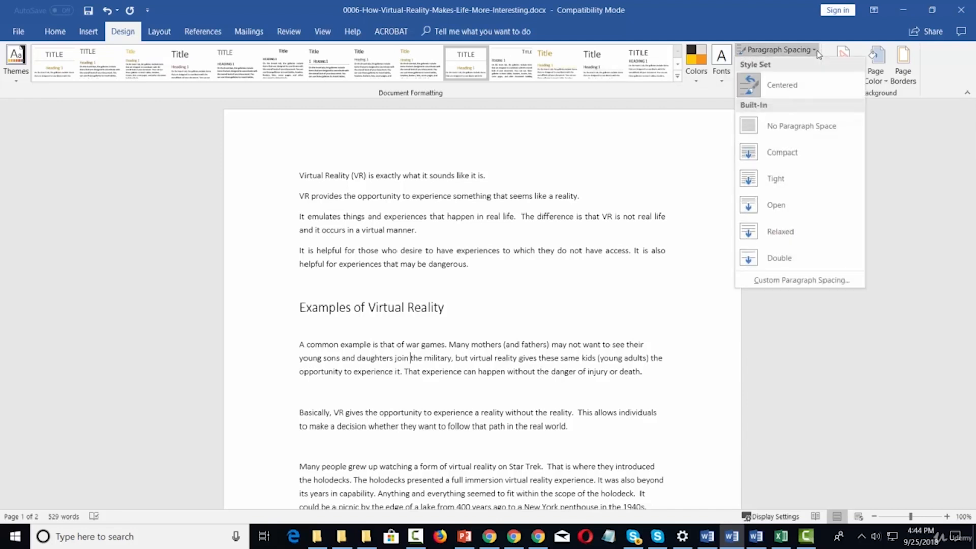
{"action": "left_click", "coordinate": [774, 177]}
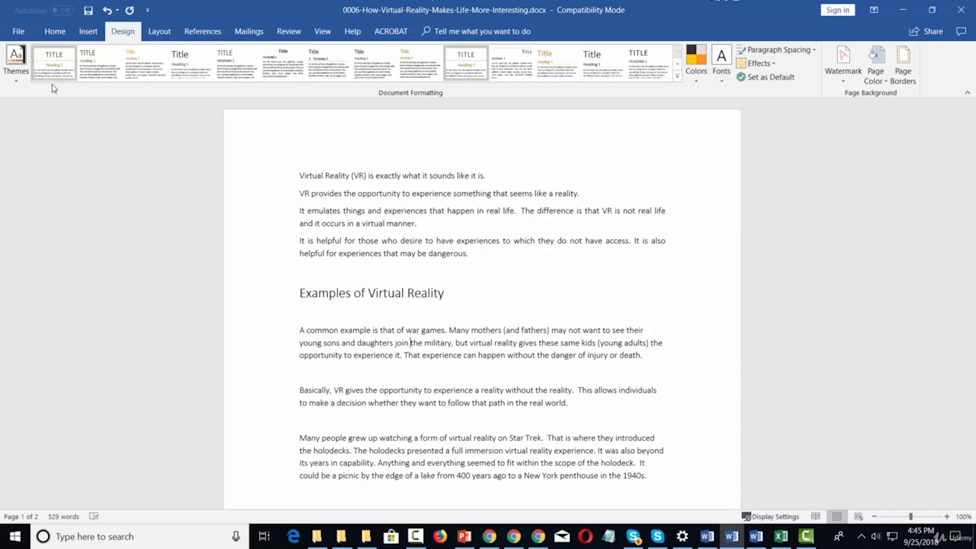
Reset the document to the theme from its template and look over the list of actions that can be undone.
{"action": "left_click", "coordinate": [16, 81]}
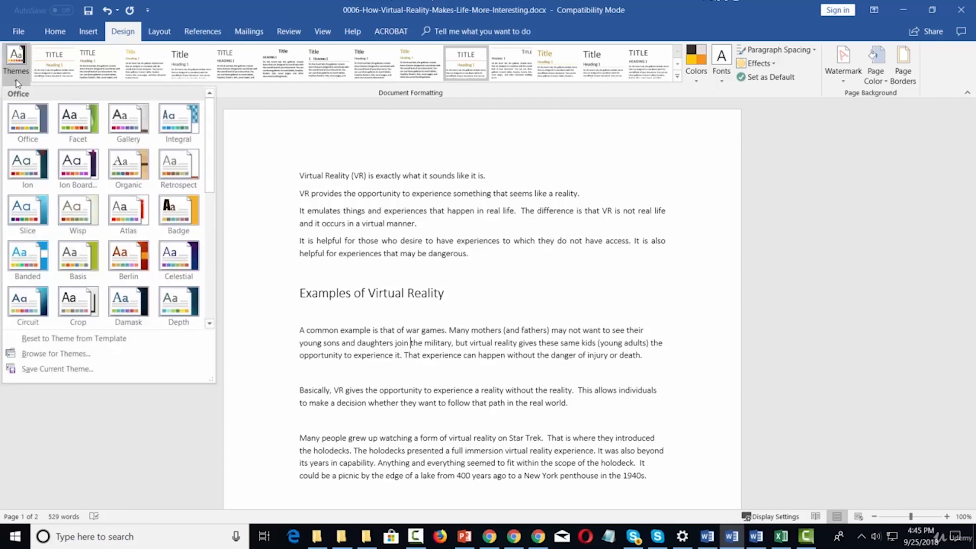
{"action": "left_click", "coordinate": [65, 340]}
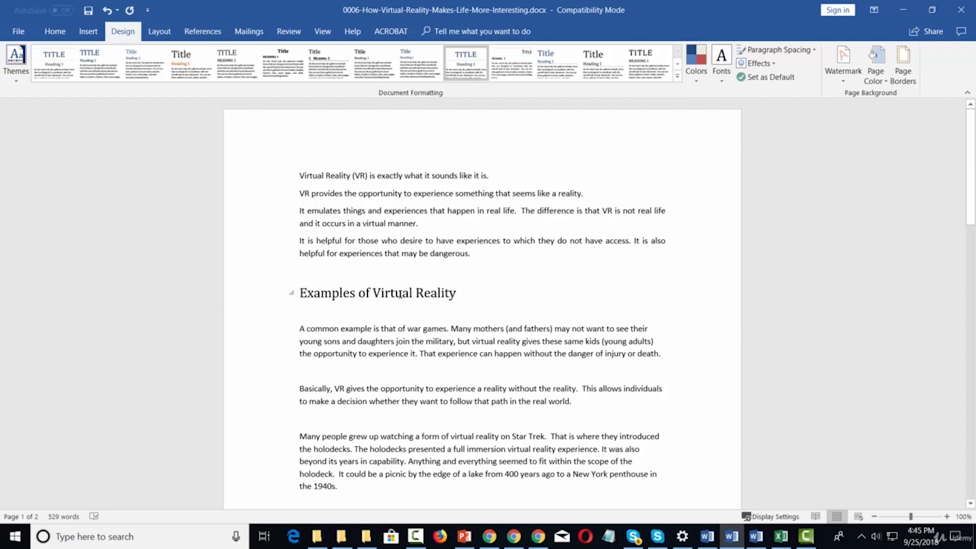
{"action": "left_click", "coordinate": [119, 10]}
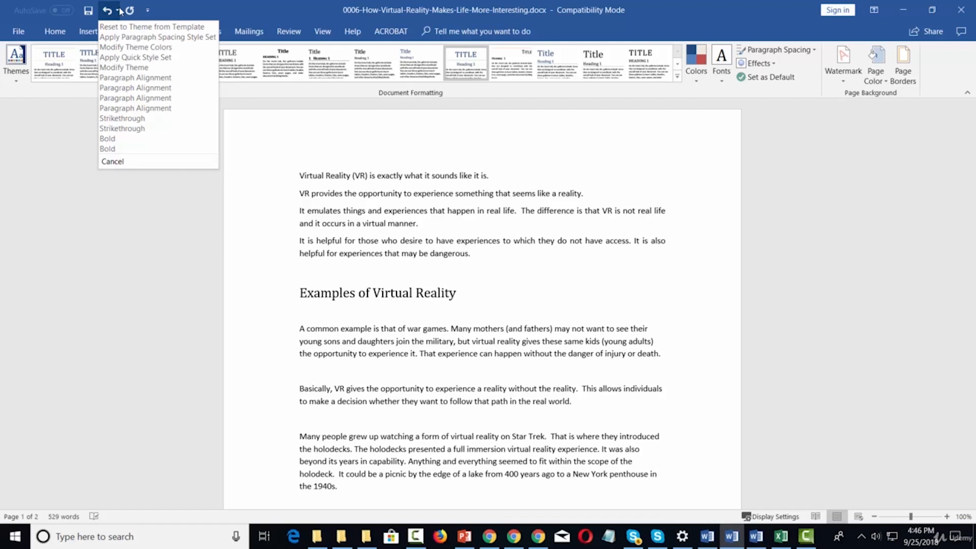
{"action": "left_click", "coordinate": [198, 310]}
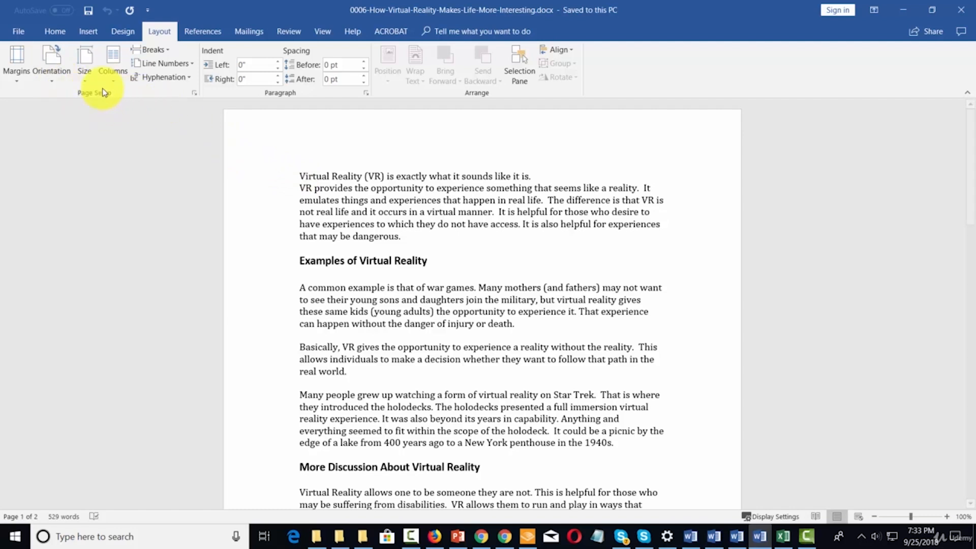
Look over the preset page margins, and try landscape orientation before returning the pages to portrait.
{"action": "left_click", "coordinate": [16, 72]}
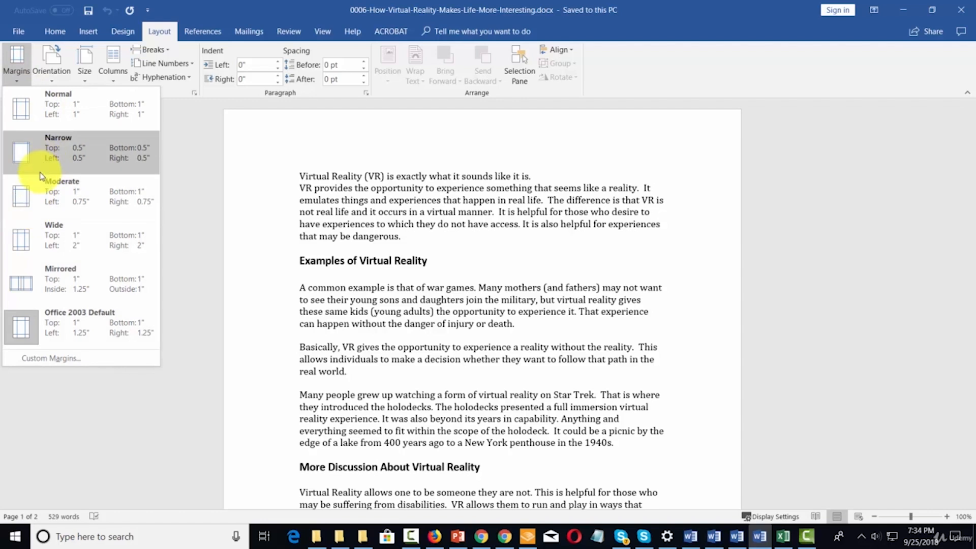
{"action": "left_click", "coordinate": [197, 162]}
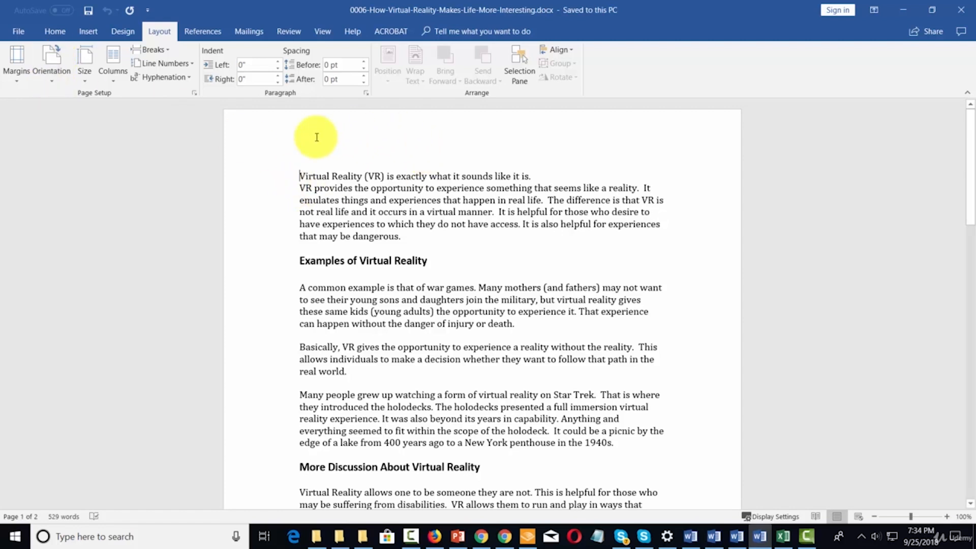
{"action": "left_click", "coordinate": [52, 63]}
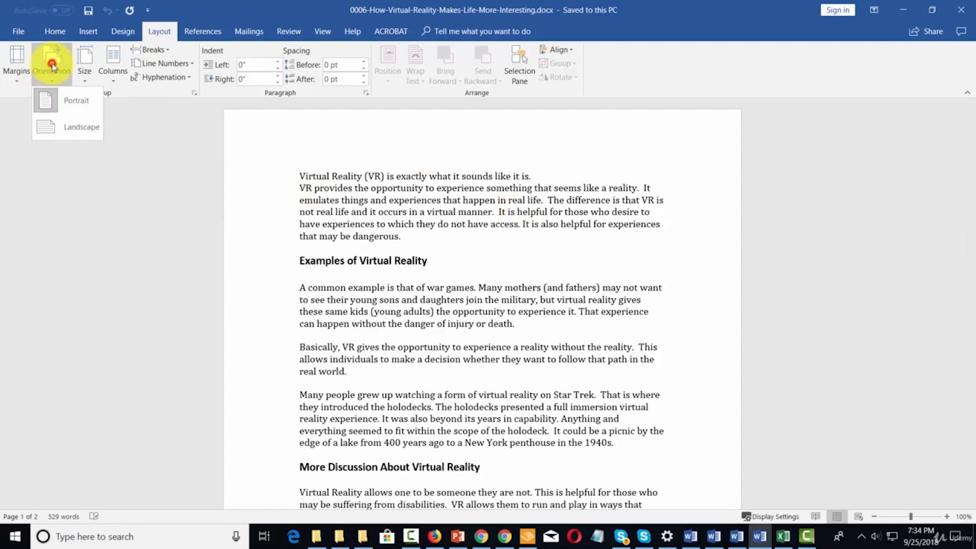
{"action": "left_click", "coordinate": [52, 129]}
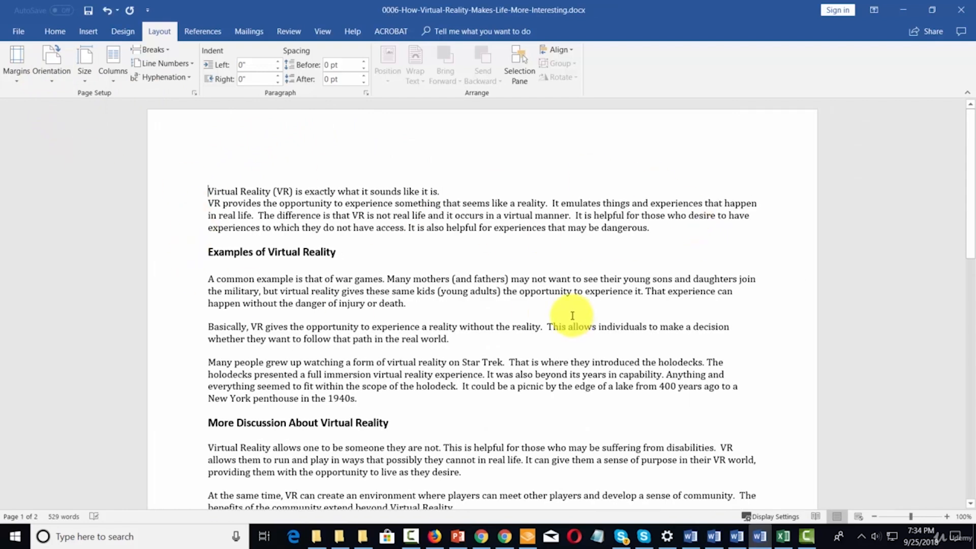
{"action": "left_click", "coordinate": [52, 61]}
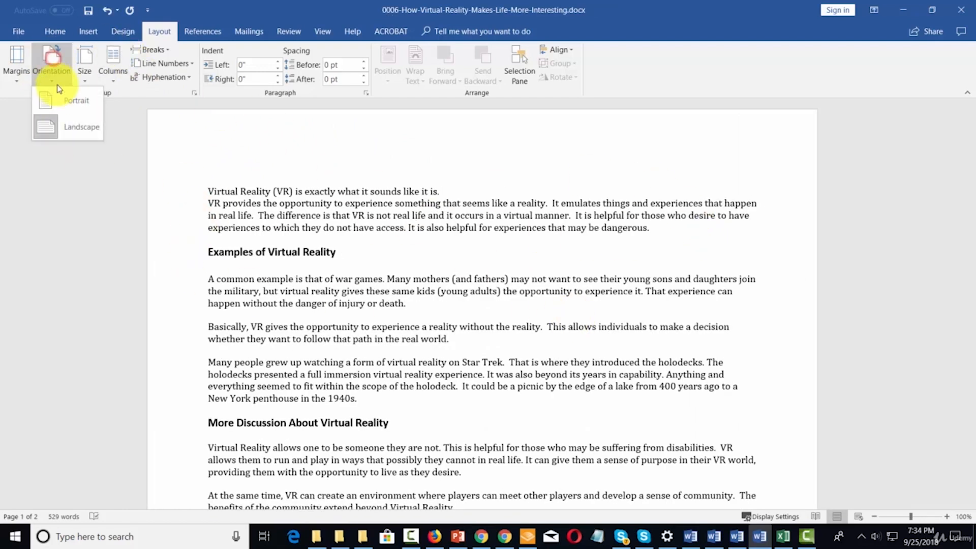
{"action": "left_click", "coordinate": [61, 102]}
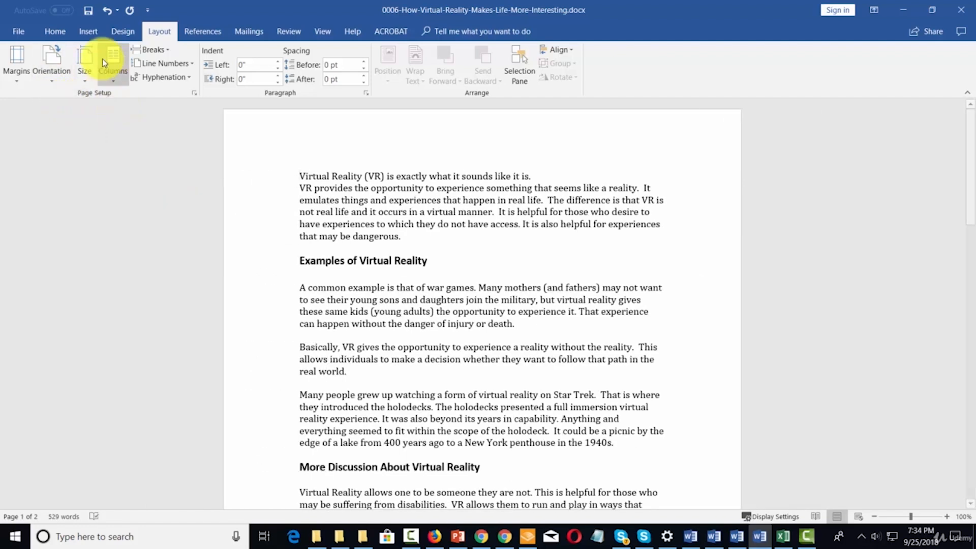
Look over the available paper sizes, and try a two-column text layout before returning to one column.
{"action": "left_click", "coordinate": [85, 67]}
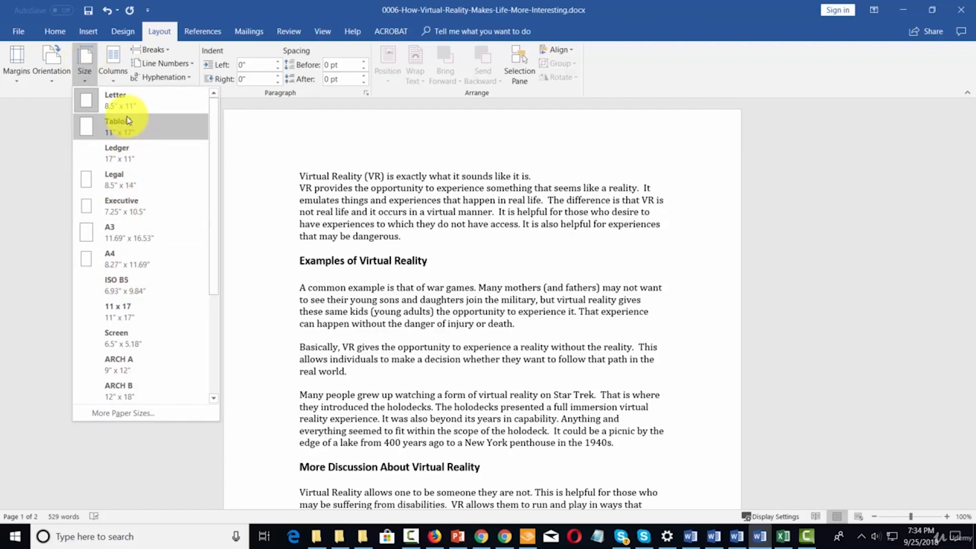
{"action": "left_click", "coordinate": [58, 89]}
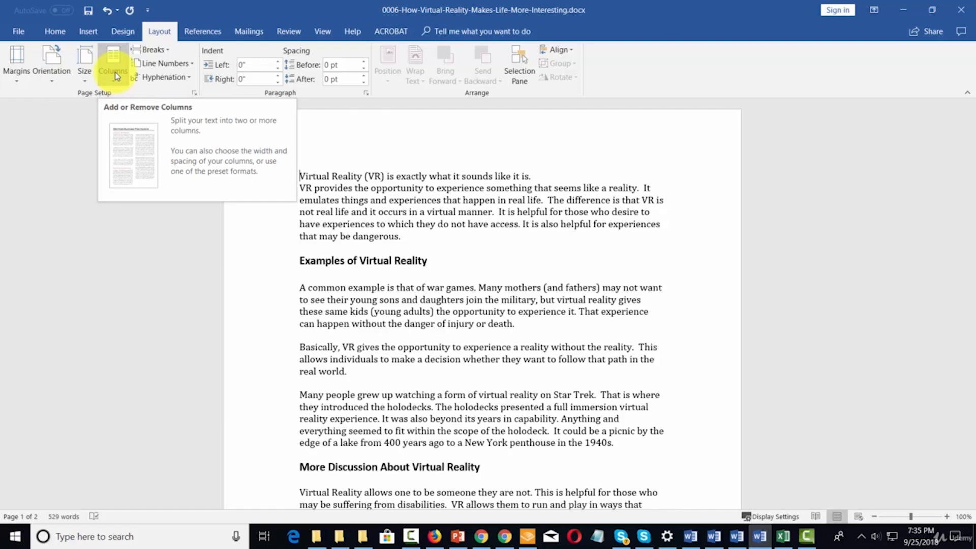
{"action": "left_click", "coordinate": [114, 71]}
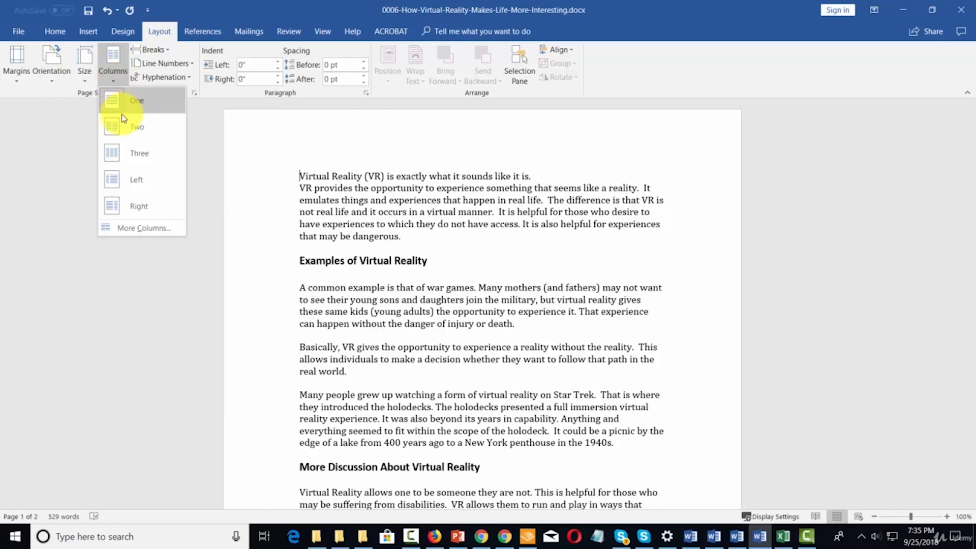
{"action": "left_click", "coordinate": [118, 133]}
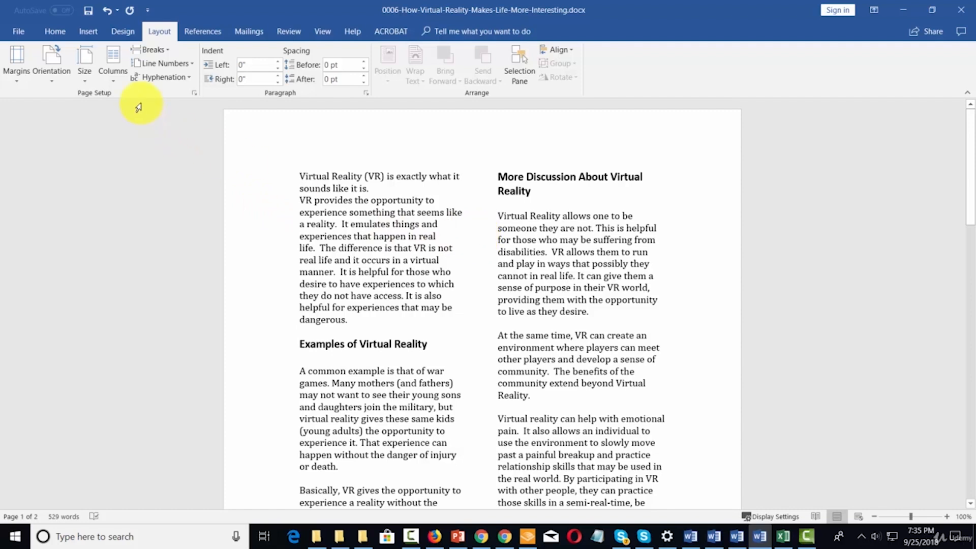
{"action": "left_click", "coordinate": [108, 66]}
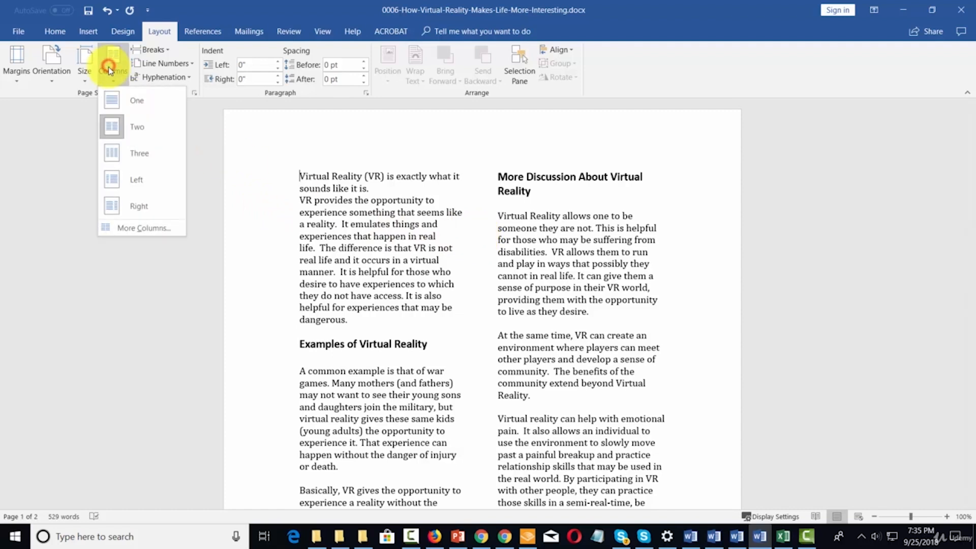
{"action": "left_click", "coordinate": [112, 100]}
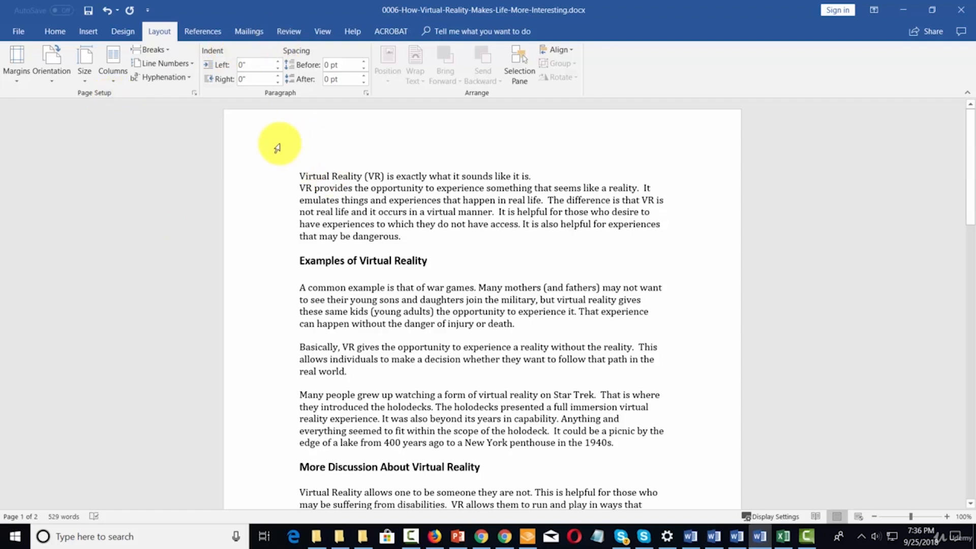
Try continuous line numbering on the document, look through the numbered text, and set line numbering back to None.
{"action": "left_click", "coordinate": [190, 64]}
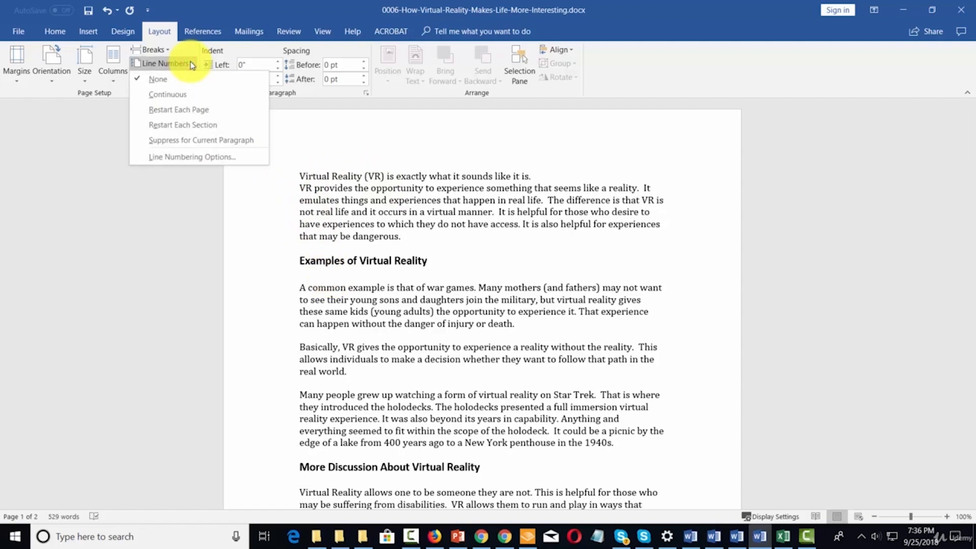
{"action": "left_click", "coordinate": [168, 94]}
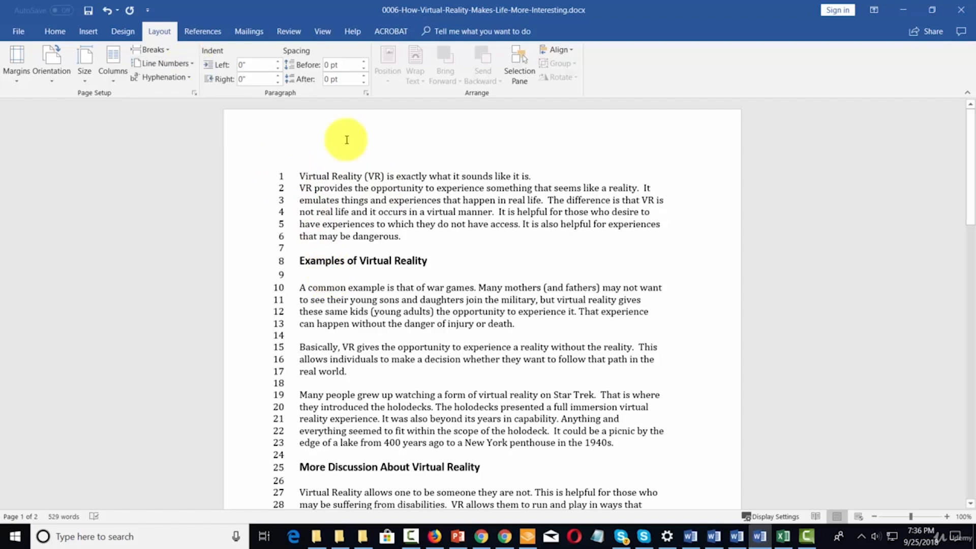
{"action": "scroll", "coordinate": [359, 258], "scroll_direction": "down", "scroll_amount": 5}
{"action": "scroll", "coordinate": [361, 255], "scroll_direction": "down", "scroll_amount": 5}
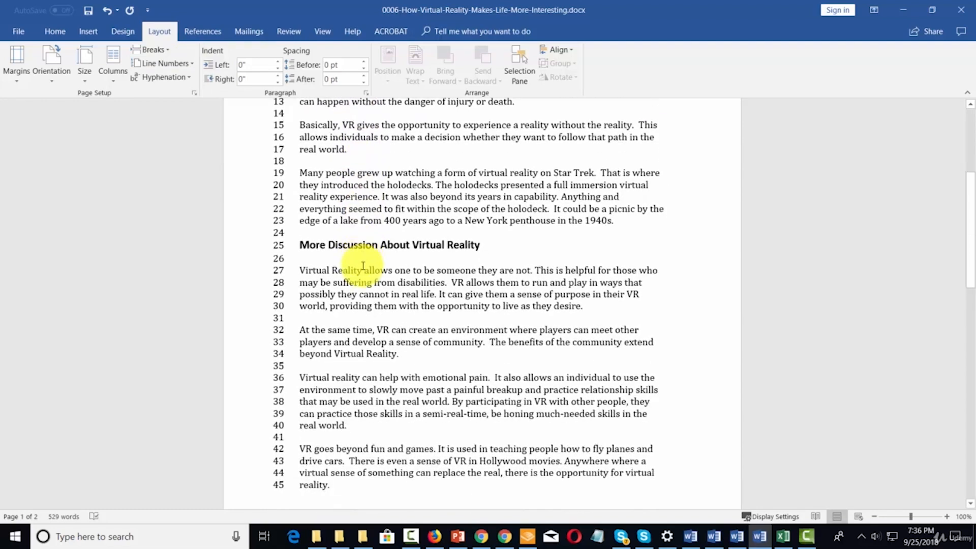
{"action": "scroll", "coordinate": [360, 256], "scroll_direction": "up", "scroll_amount": 9}
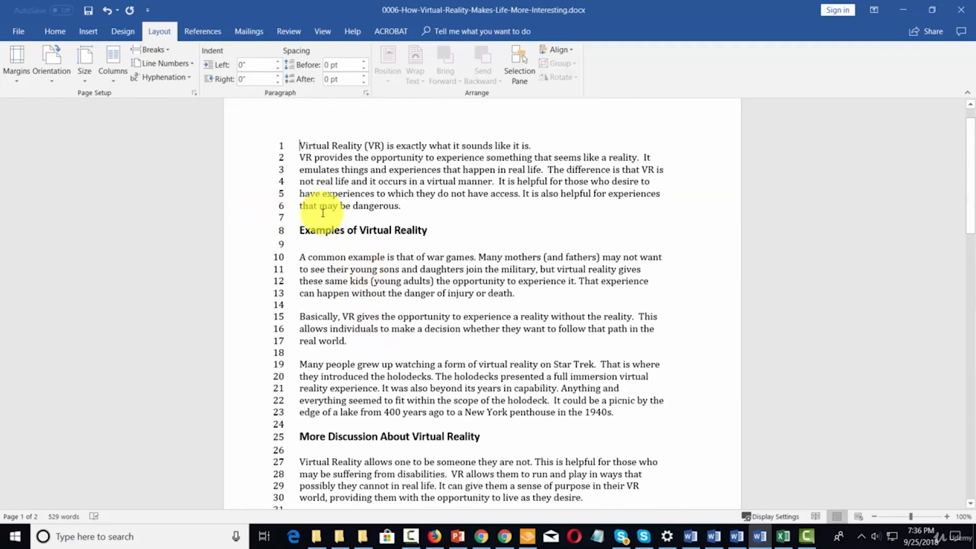
{"action": "left_click", "coordinate": [188, 64]}
{"action": "left_click", "coordinate": [153, 79]}
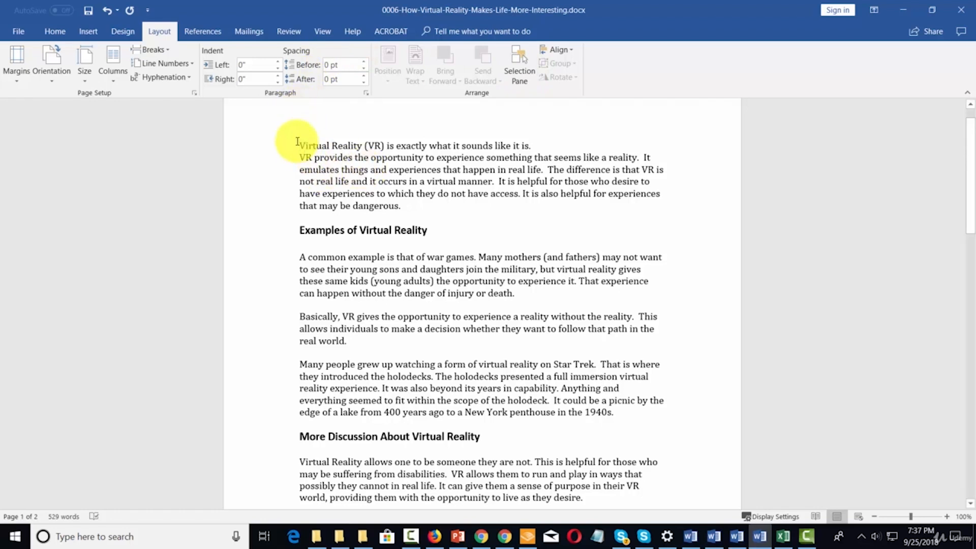
Try Auto spacing before the opening paragraphs, return it to 0 pt, and try a left indent of -0.1" on them.
{"action": "left_click_drag", "start_coordinate": [297, 142], "coordinate": [436, 205]}
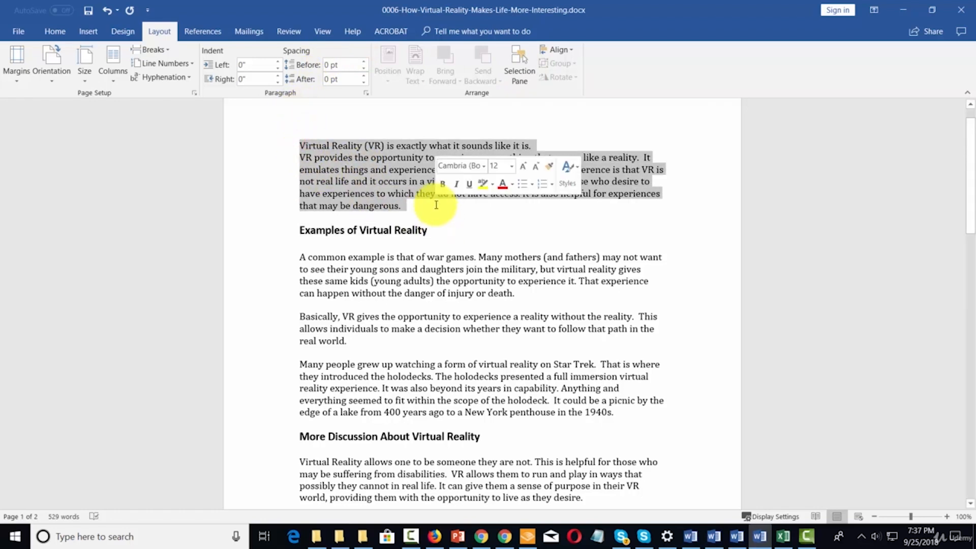
{"action": "left_click", "coordinate": [364, 72]}
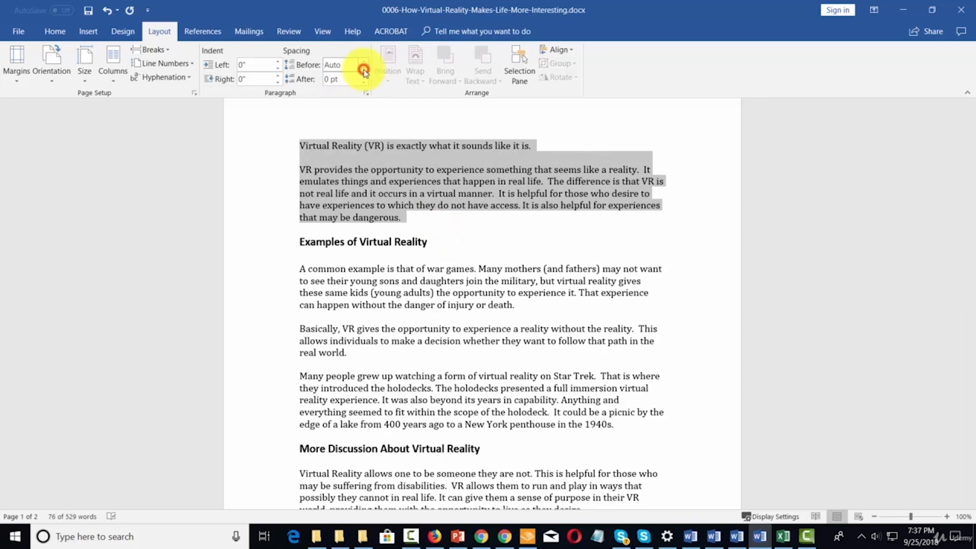
{"action": "left_click", "coordinate": [364, 73]}
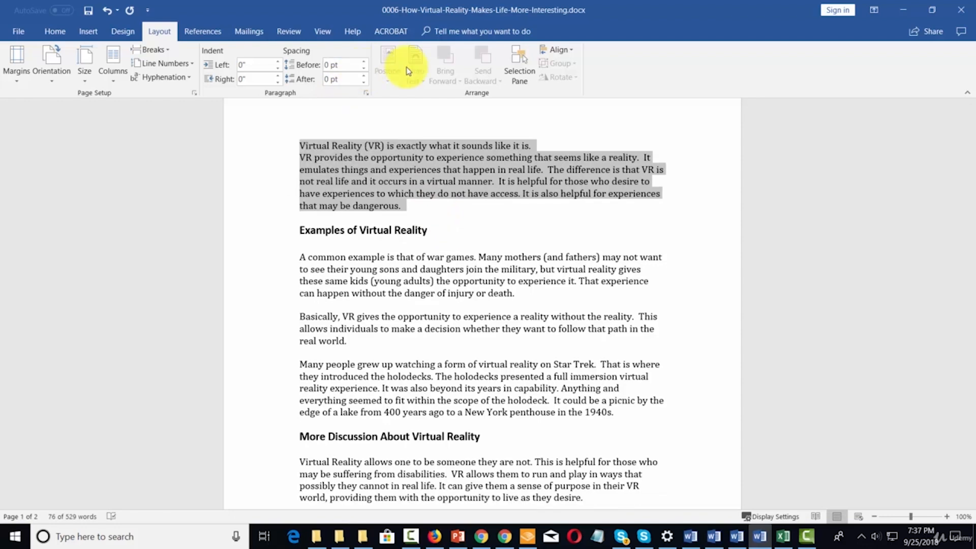
{"action": "left_click", "coordinate": [278, 69]}
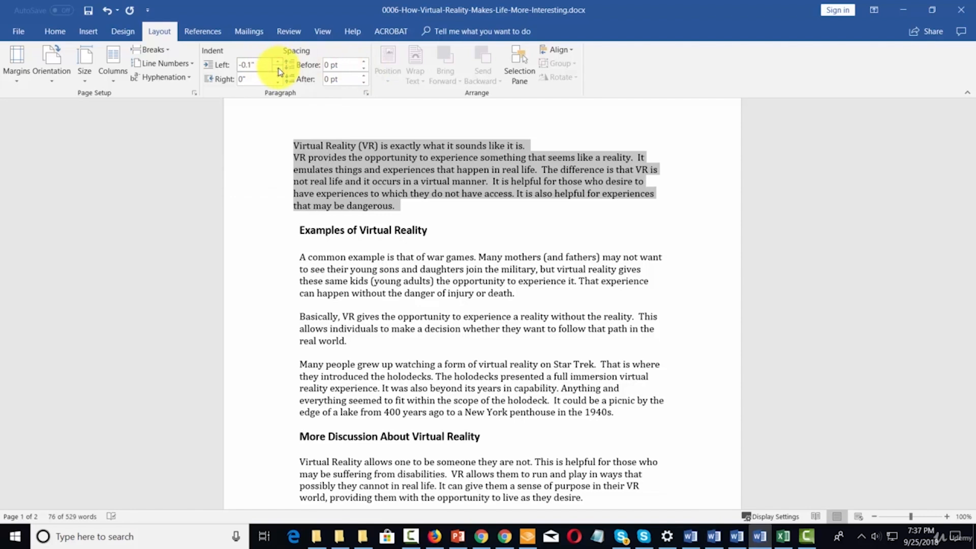
{"action": "left_click", "coordinate": [278, 70]}
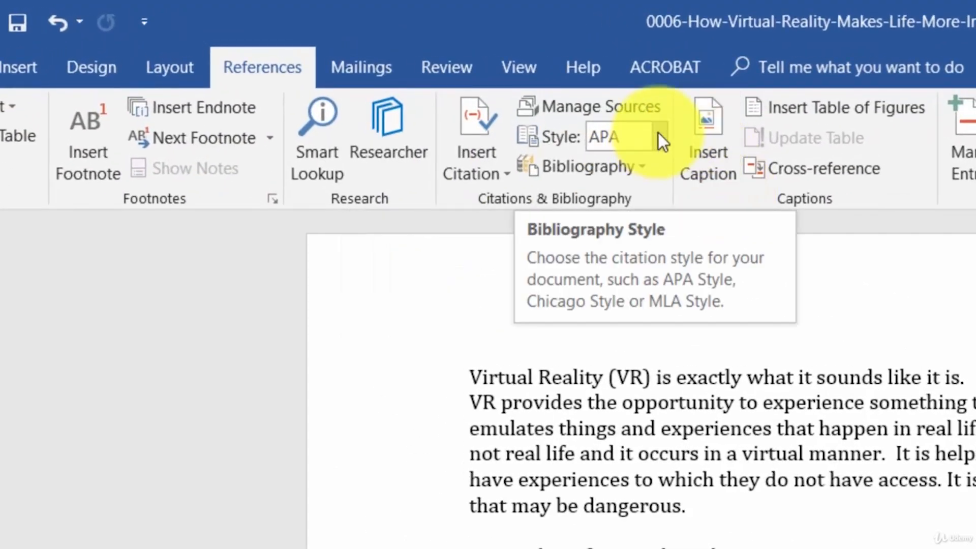
Look through the available citation styles for the bibliography, keeping APA.
{"action": "left_click", "coordinate": [659, 135]}
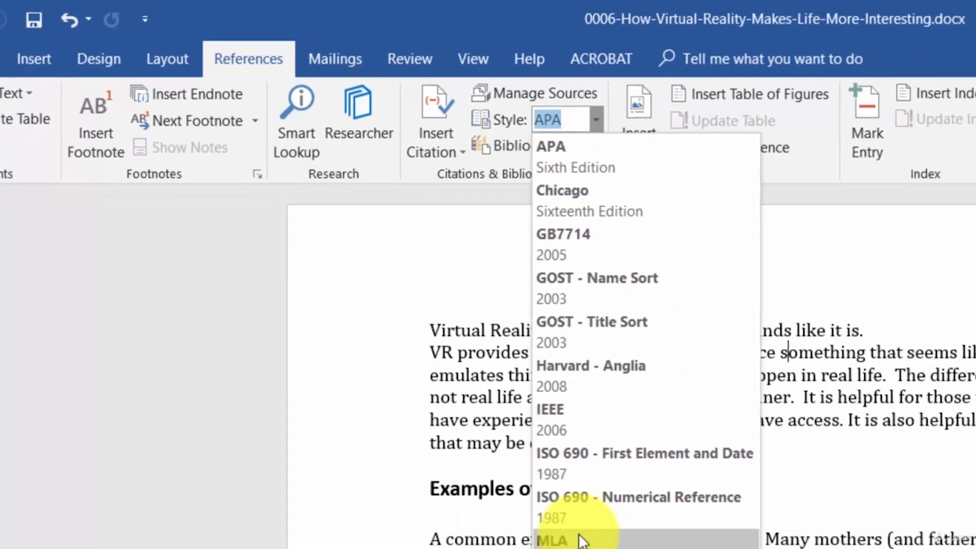
{"action": "left_click", "coordinate": [228, 434]}
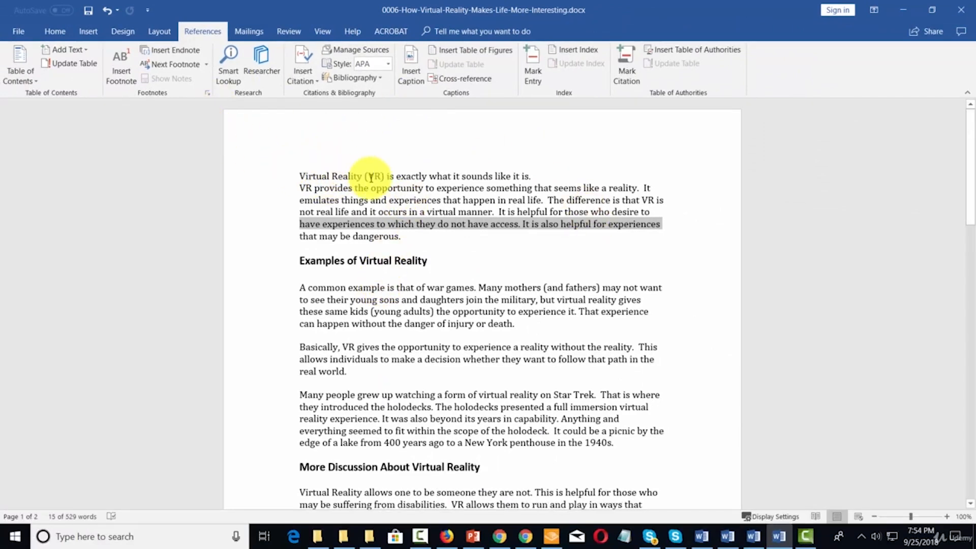
Look up the phrase "Virtual Reality" from the opening line with Smart Lookup, browse the Explore results and close them.
{"action": "left_click", "coordinate": [315, 175]}
{"action": "left_click_drag", "start_coordinate": [301, 175], "coordinate": [358, 178]}
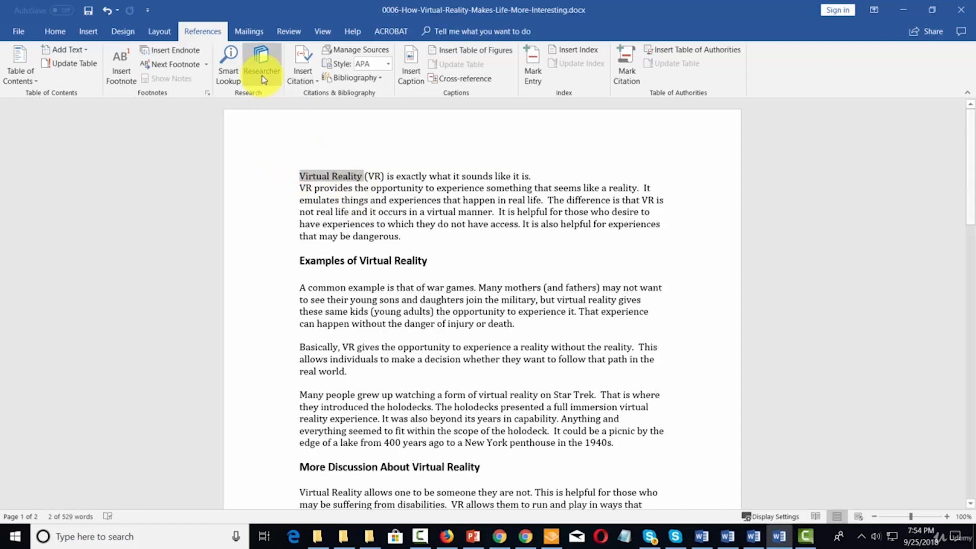
{"action": "left_click", "coordinate": [230, 57]}
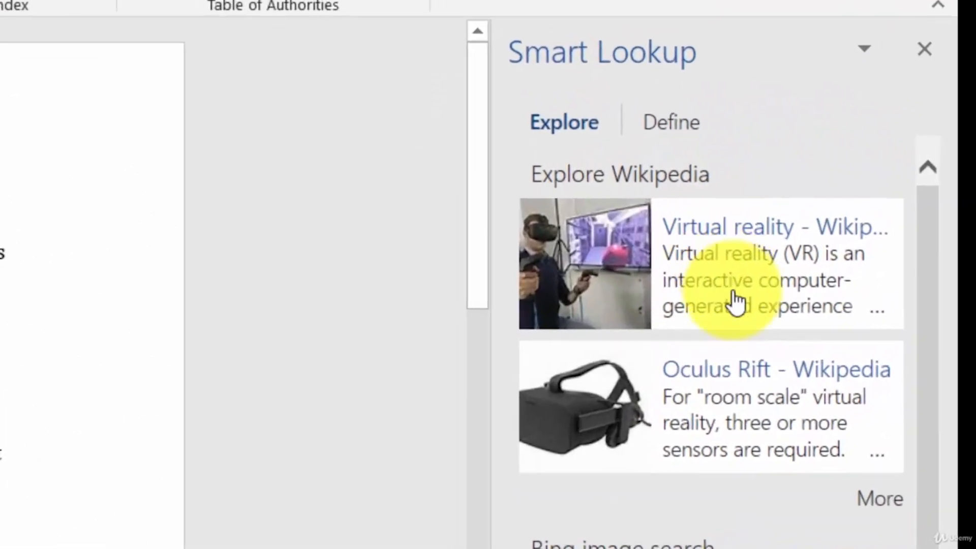
{"action": "scroll", "coordinate": [883, 218], "scroll_direction": "down", "scroll_amount": 3}
{"action": "scroll", "coordinate": [881, 234], "scroll_direction": "up", "scroll_amount": 3}
{"action": "scroll", "coordinate": [791, 374], "scroll_direction": "down", "scroll_amount": 3}
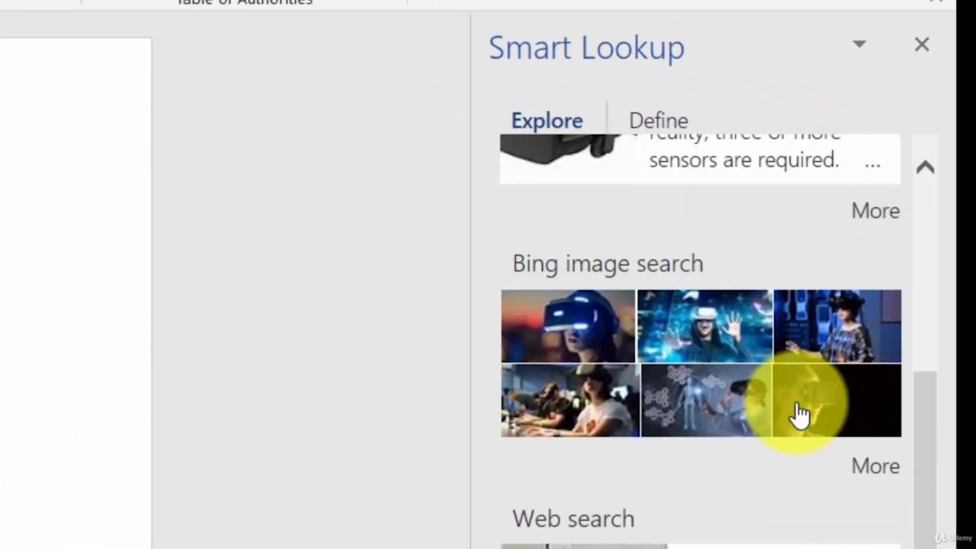
{"action": "scroll", "coordinate": [802, 409], "scroll_direction": "up", "scroll_amount": 3}
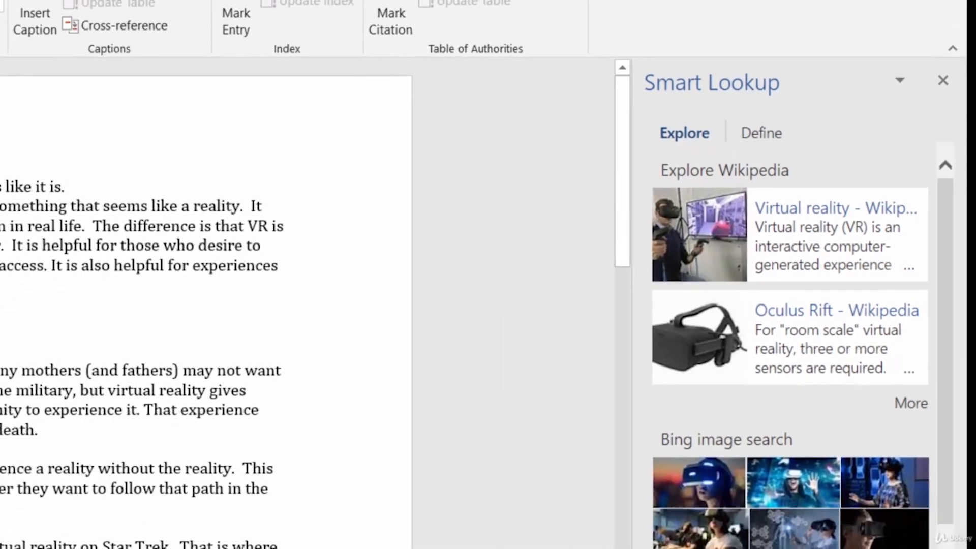
{"action": "left_click", "coordinate": [922, 44]}
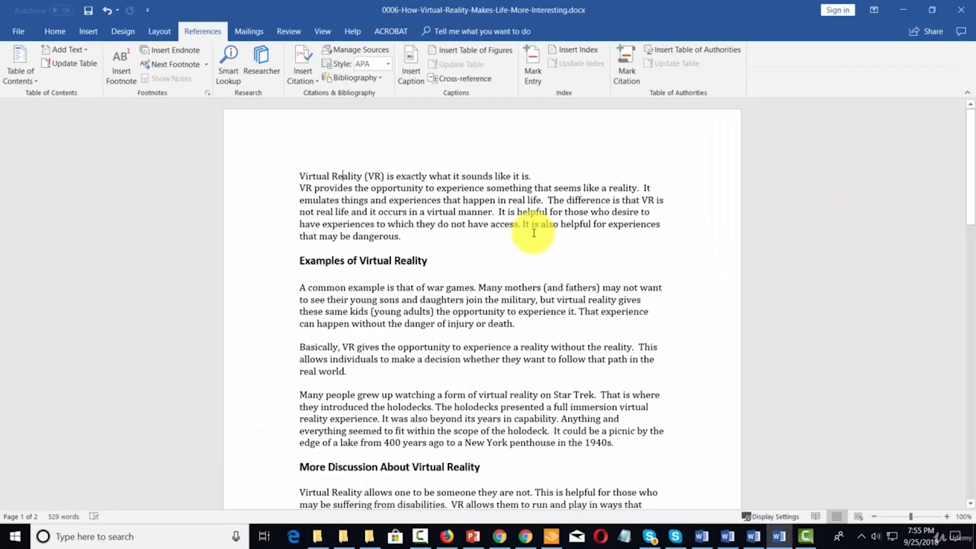
Search for sources on "virtual reality" with Researcher.
{"action": "left_click", "coordinate": [263, 64]}
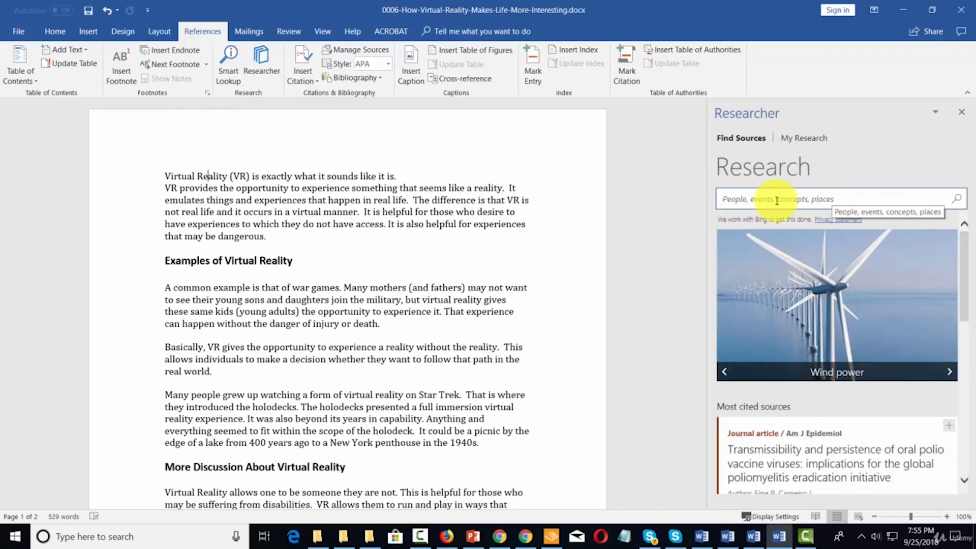
{"action": "type", "text": "virtual reality"}
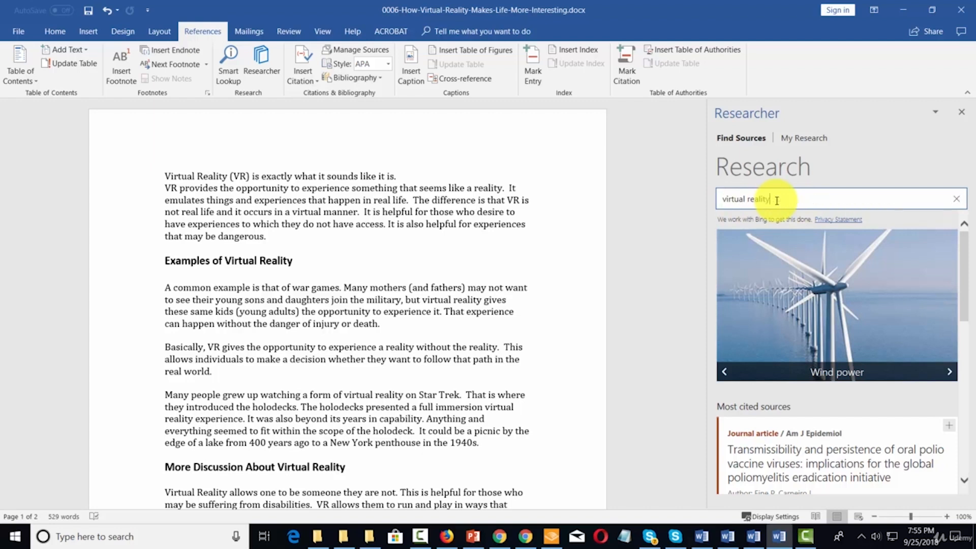
{"action": "key", "text": "Return"}
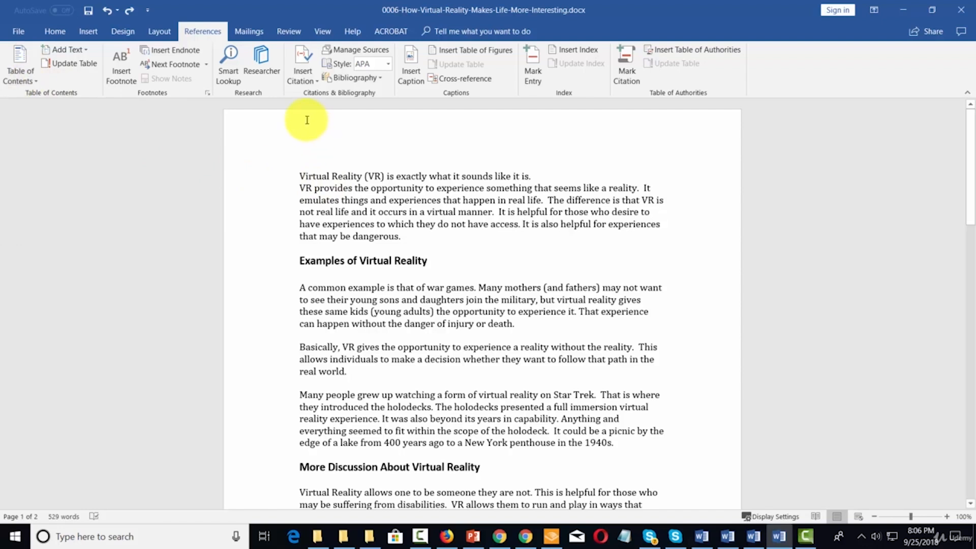
Update the Heading 1 style to match the formatting of the "Examples of Virtual Reality" heading.
{"action": "left_click", "coordinate": [59, 33]}
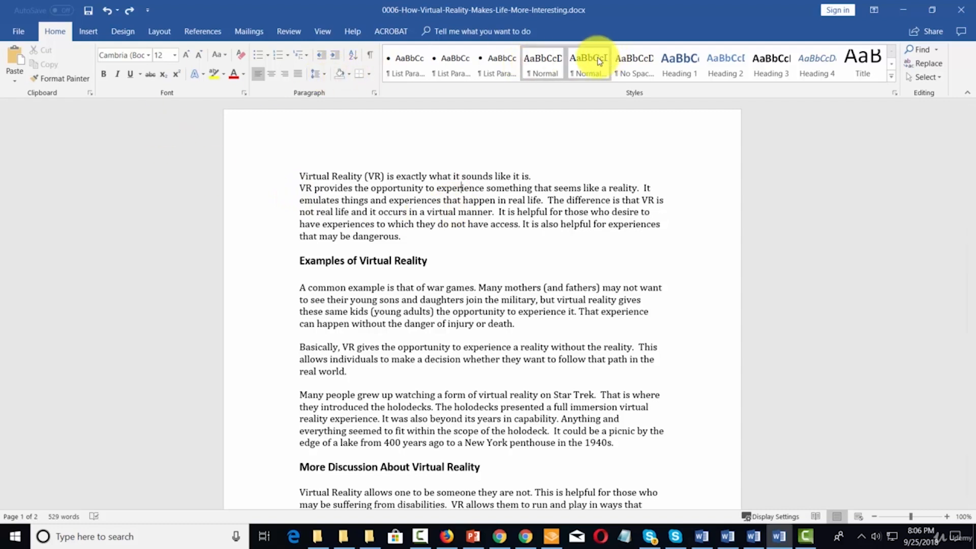
{"action": "scroll", "coordinate": [385, 313], "scroll_direction": "down", "scroll_amount": 2}
{"action": "scroll", "coordinate": [385, 315], "scroll_direction": "up", "scroll_amount": 2}
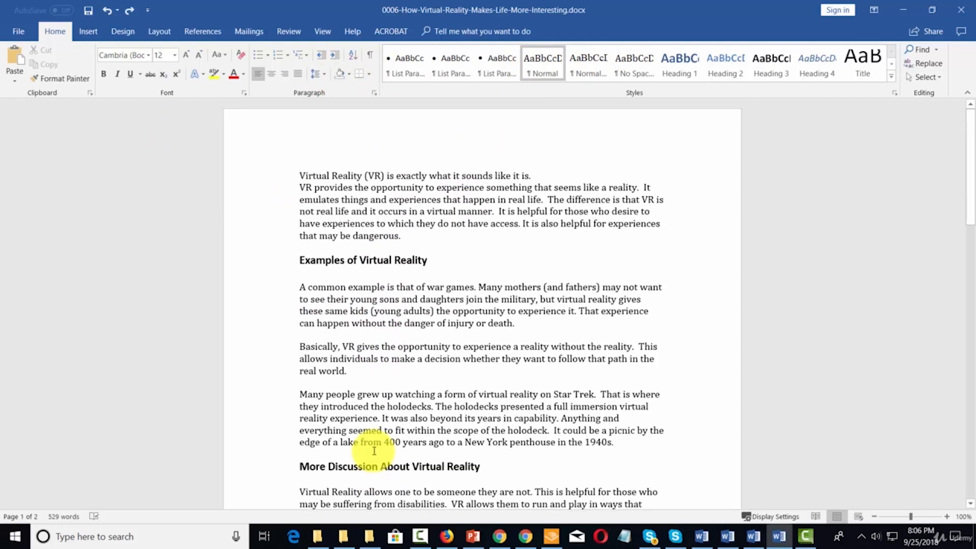
{"action": "left_click", "coordinate": [375, 258]}
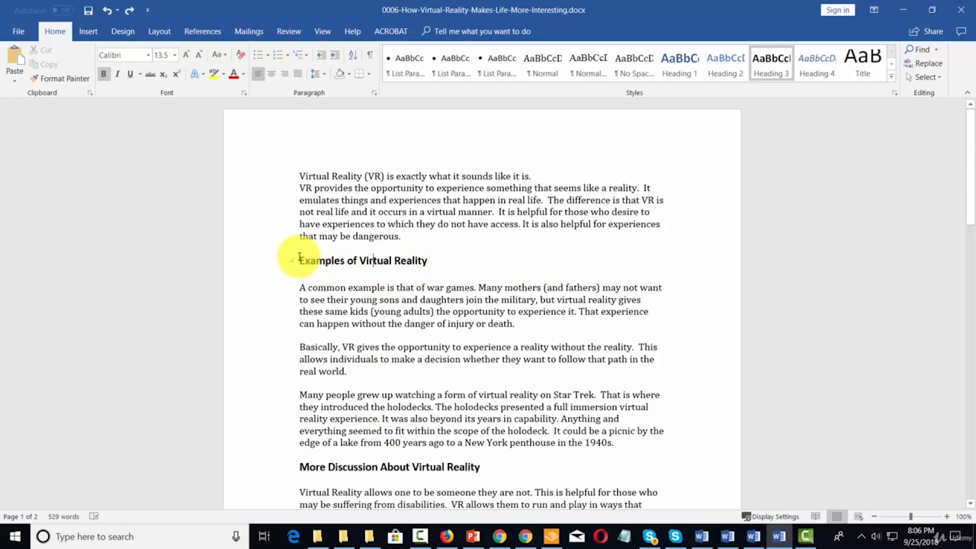
{"action": "left_click_drag", "start_coordinate": [299, 259], "coordinate": [425, 261]}
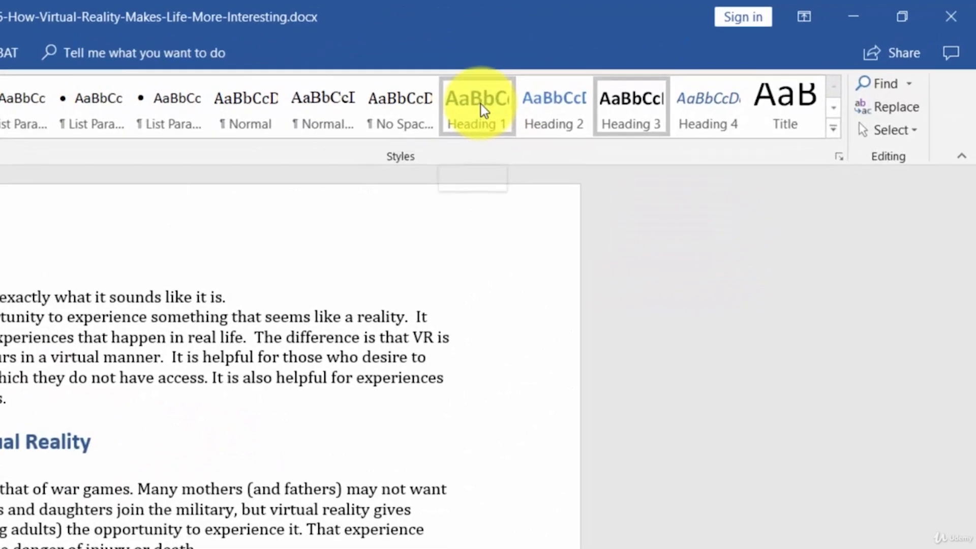
{"action": "right_click", "coordinate": [683, 62]}
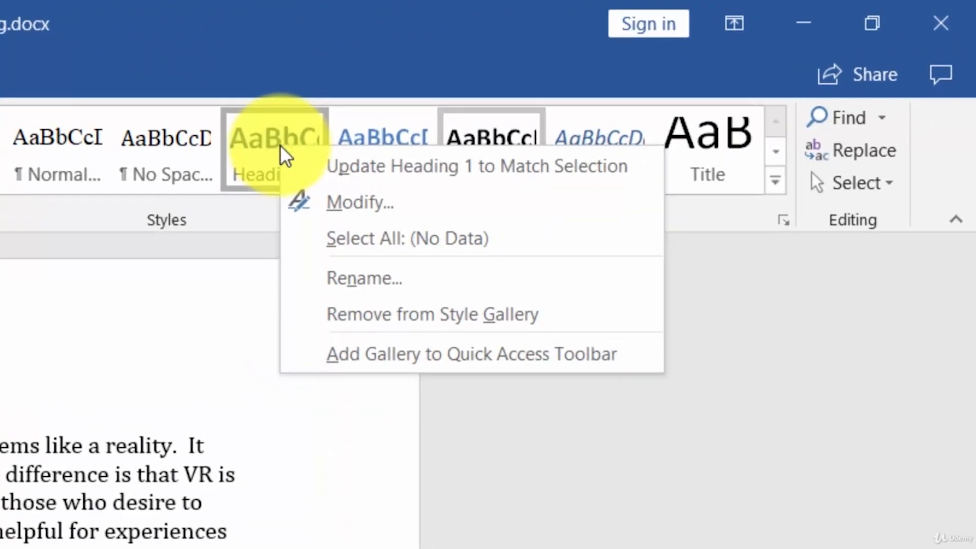
{"action": "left_click", "coordinate": [339, 168]}
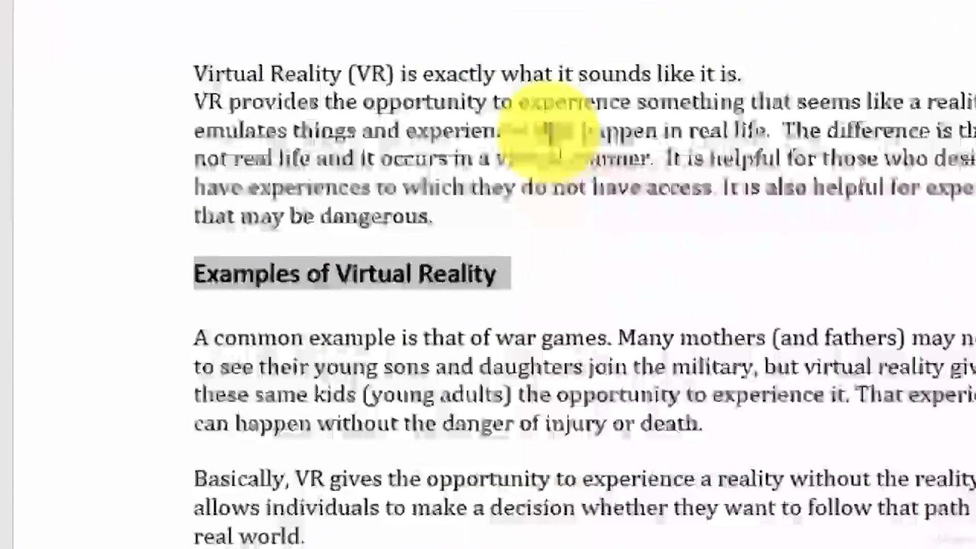
{"action": "left_click", "coordinate": [754, 112]}
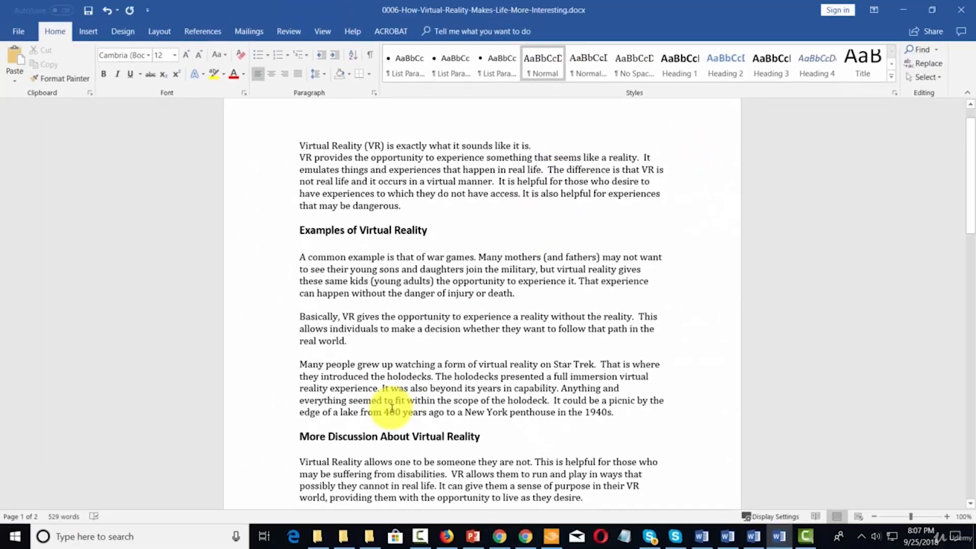
Apply the Heading 1 style to the "More Discussion About Virtual Reality" heading and look over the rest of the document.
{"action": "left_click_drag", "start_coordinate": [302, 437], "coordinate": [464, 436]}
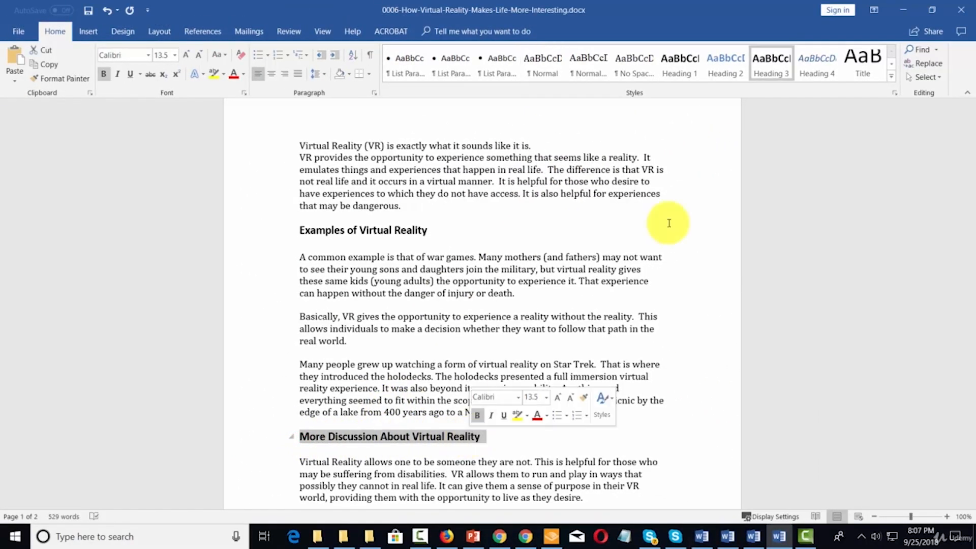
{"action": "left_click", "coordinate": [679, 63]}
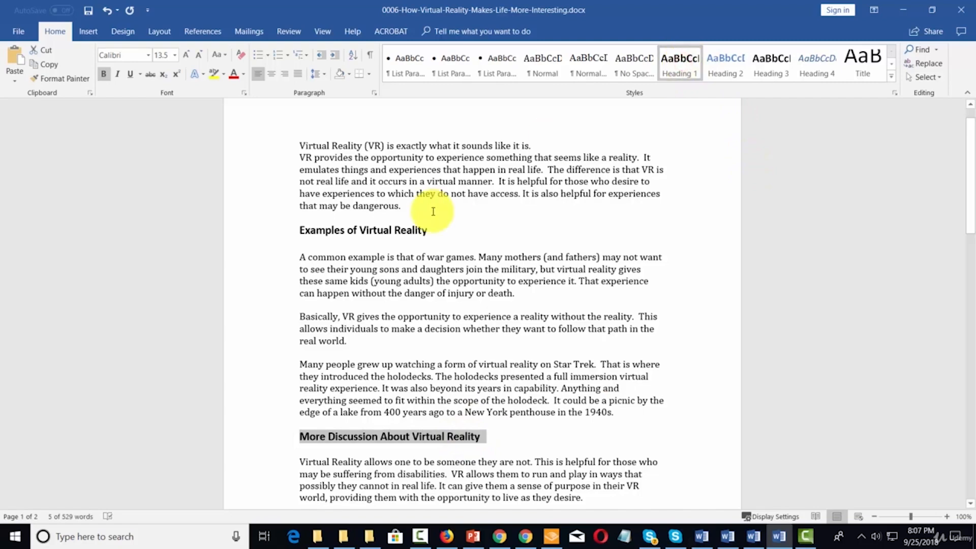
{"action": "scroll", "coordinate": [433, 212], "scroll_direction": "down", "scroll_amount": 15}
{"action": "scroll", "coordinate": [433, 211], "scroll_direction": "up", "scroll_amount": 15}
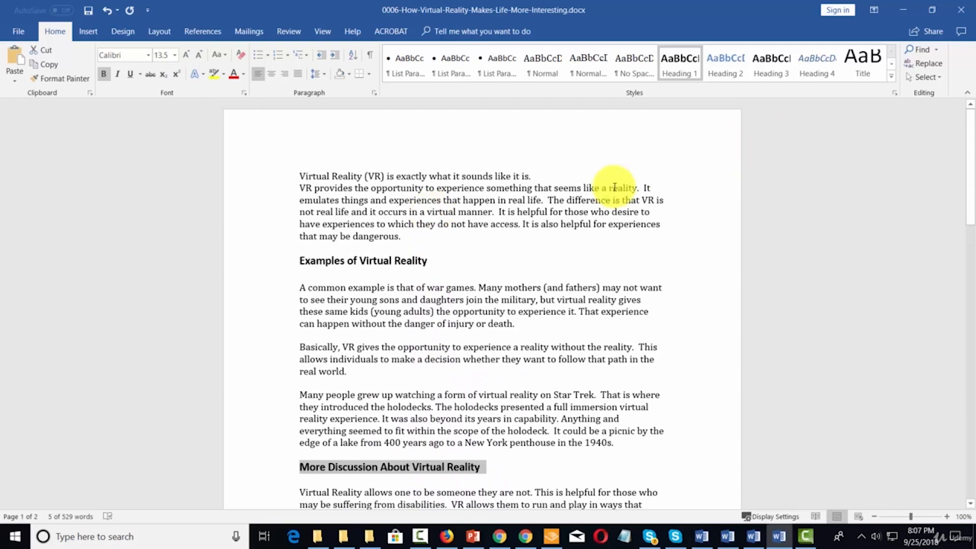
Make the opening sentence a stand-alone title line followed by a blank line, with each word capitalized and no final period.
{"action": "left_click", "coordinate": [300, 188]}
{"action": "key", "text": "Return"}
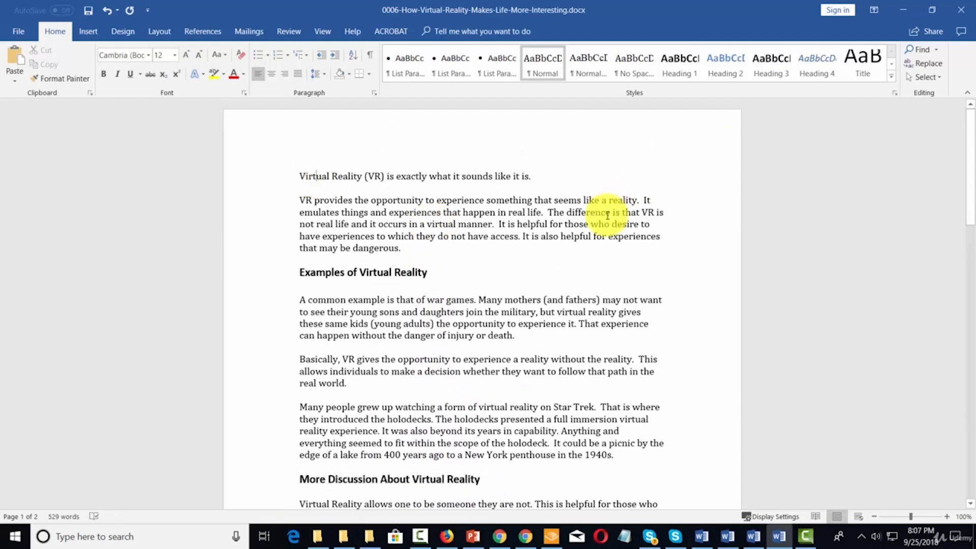
{"action": "left_click_drag", "start_coordinate": [296, 176], "coordinate": [529, 175]}
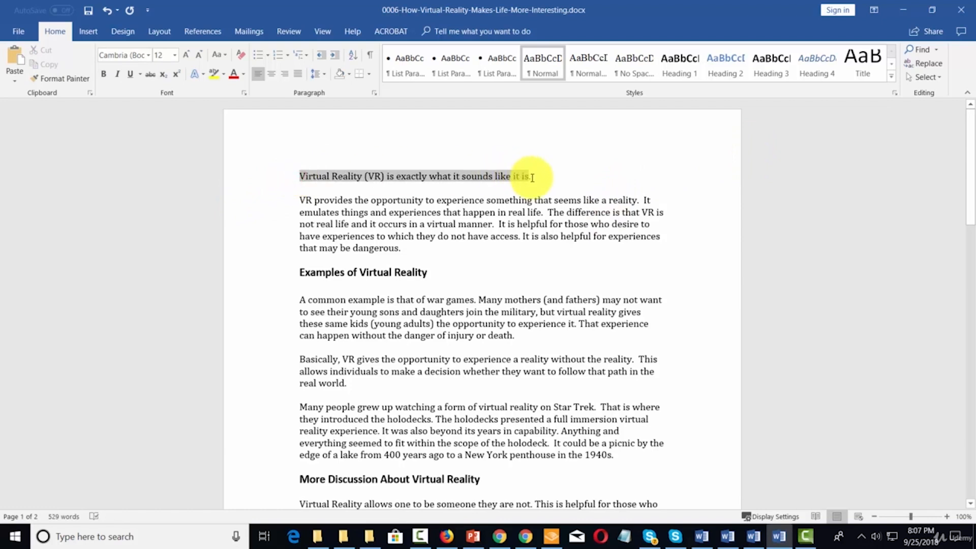
{"action": "left_click", "coordinate": [225, 54]}
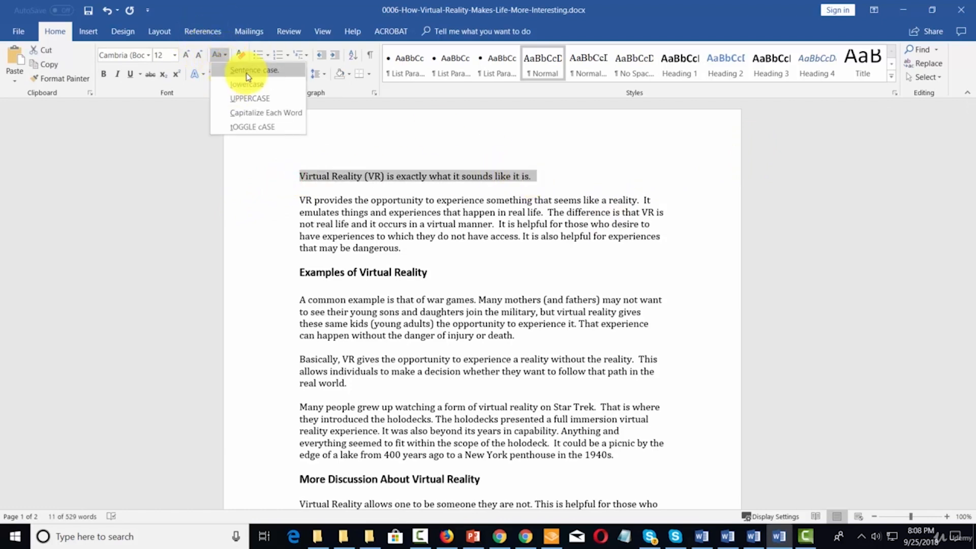
{"action": "left_click", "coordinate": [266, 116]}
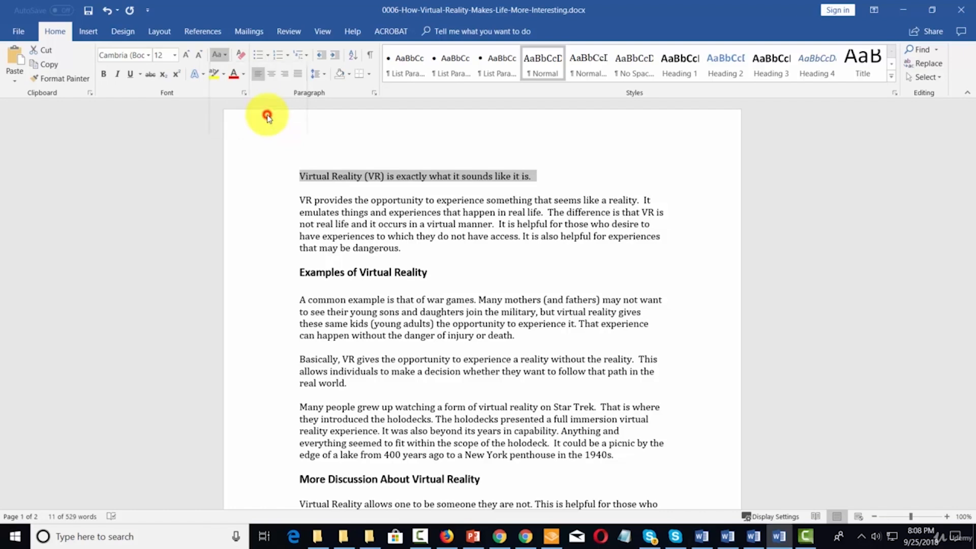
{"action": "left_click", "coordinate": [550, 176]}
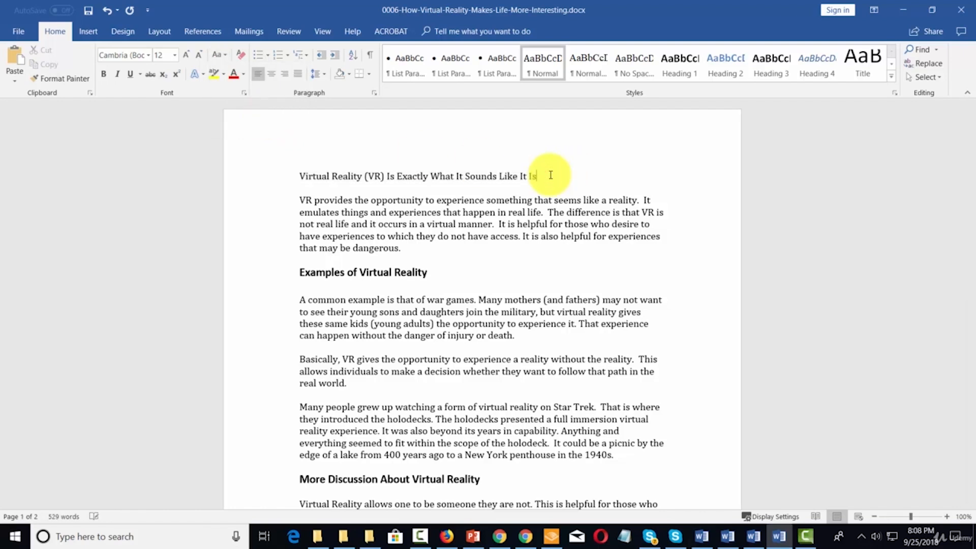
Apply the Title style to the line "Virtual Reality (VR) Is Exactly What It Sounds Like It Is" and center it.
{"action": "left_click_drag", "start_coordinate": [571, 172], "coordinate": [300, 176]}
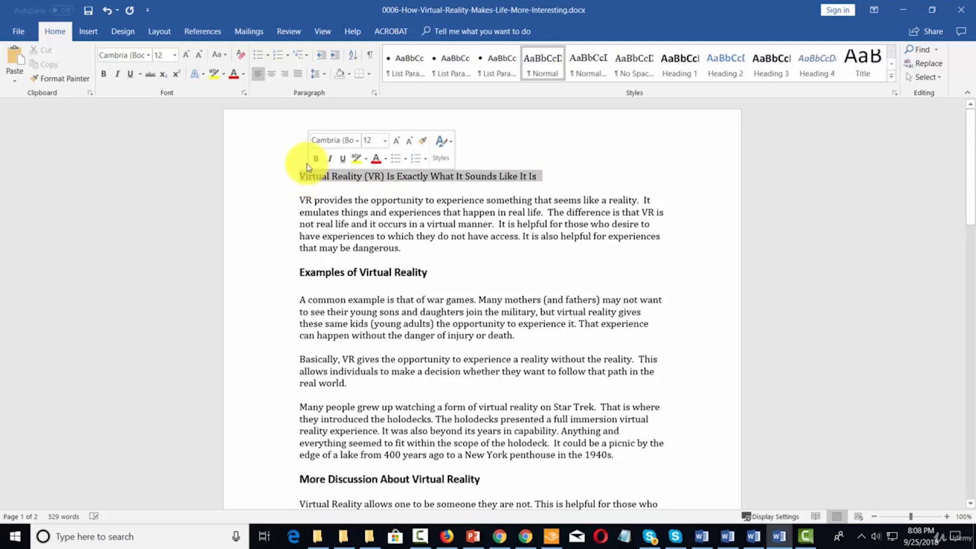
{"action": "left_click", "coordinate": [268, 75]}
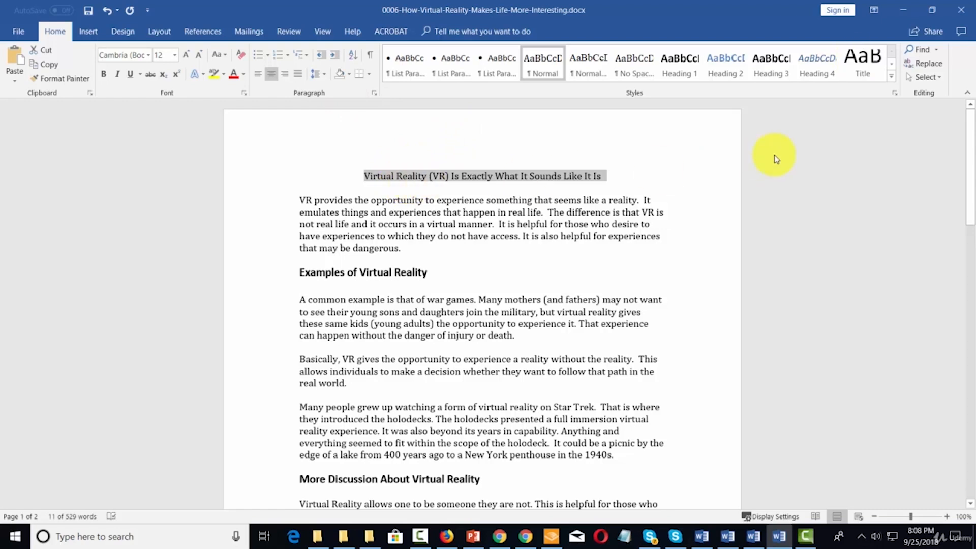
{"action": "left_click", "coordinate": [858, 62]}
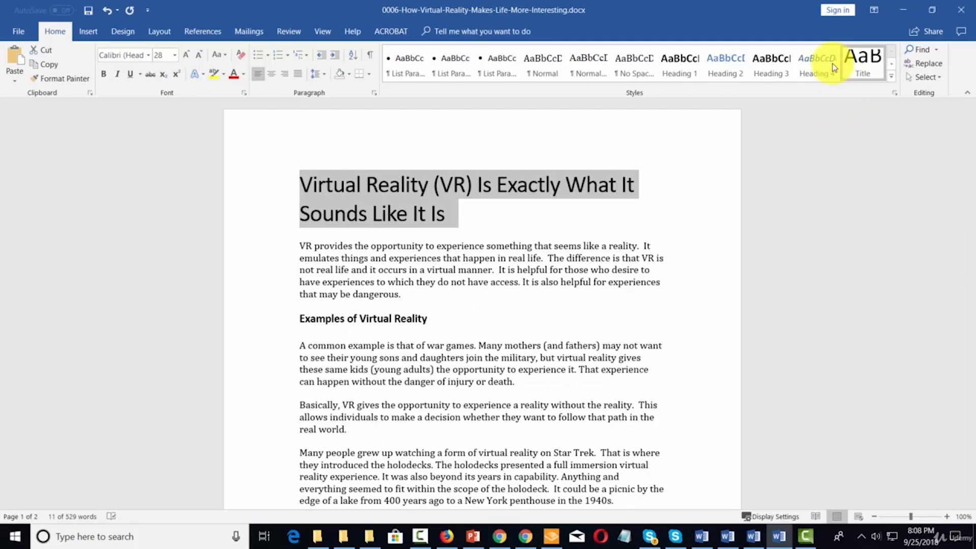
{"action": "left_click", "coordinate": [272, 74]}
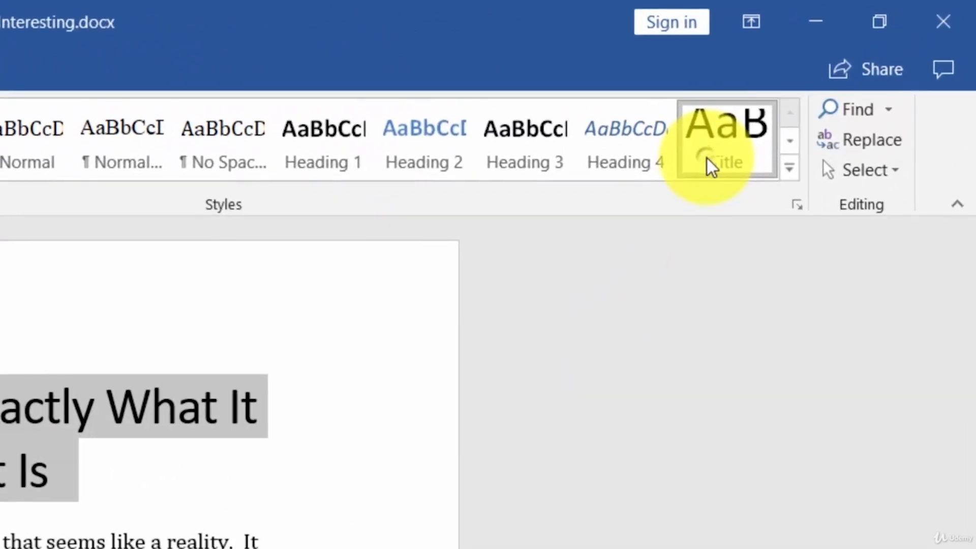
Modify the Title style so that its definition uses centered alignment.
{"action": "right_click", "coordinate": [780, 116]}
{"action": "left_click", "coordinate": [461, 212]}
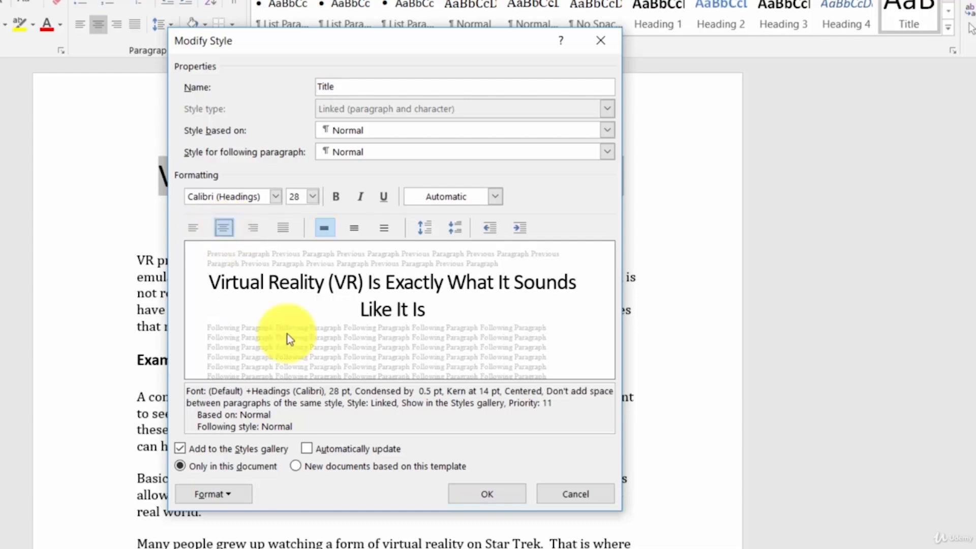
{"action": "left_click", "coordinate": [487, 493]}
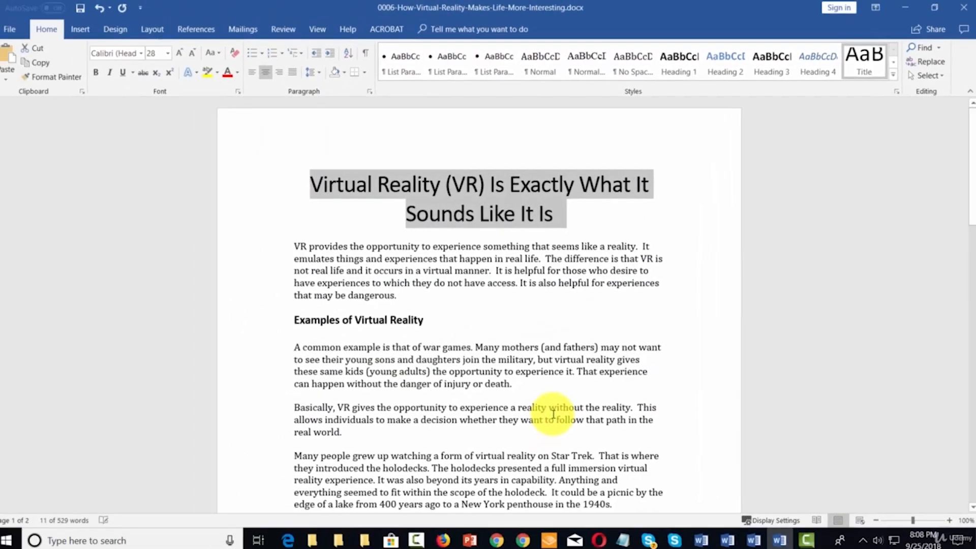
{"action": "left_click", "coordinate": [529, 351]}
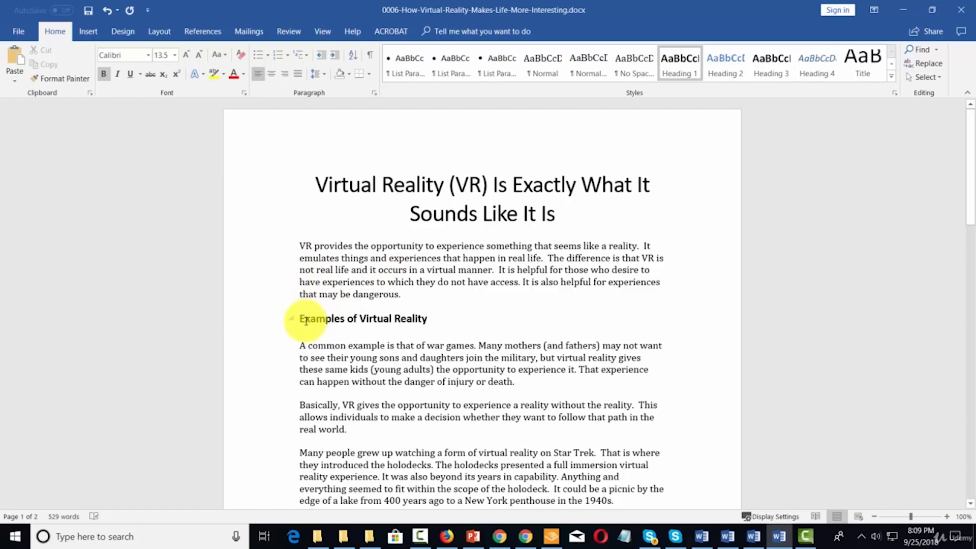
Add the heading "The Opportunity of VR" above the paragraph that follows the title and give it the Heading 1 style.
{"action": "left_click", "coordinate": [296, 246]}
{"action": "type", "text": "The Opportunity of VR"}
{"action": "left_click_drag", "start_coordinate": [300, 249], "coordinate": [390, 247]}
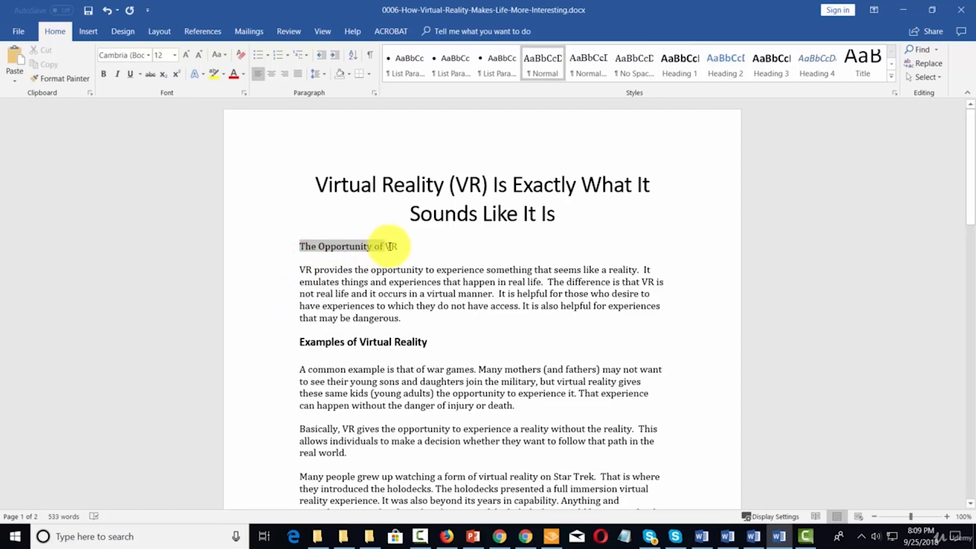
{"action": "left_click", "coordinate": [678, 64]}
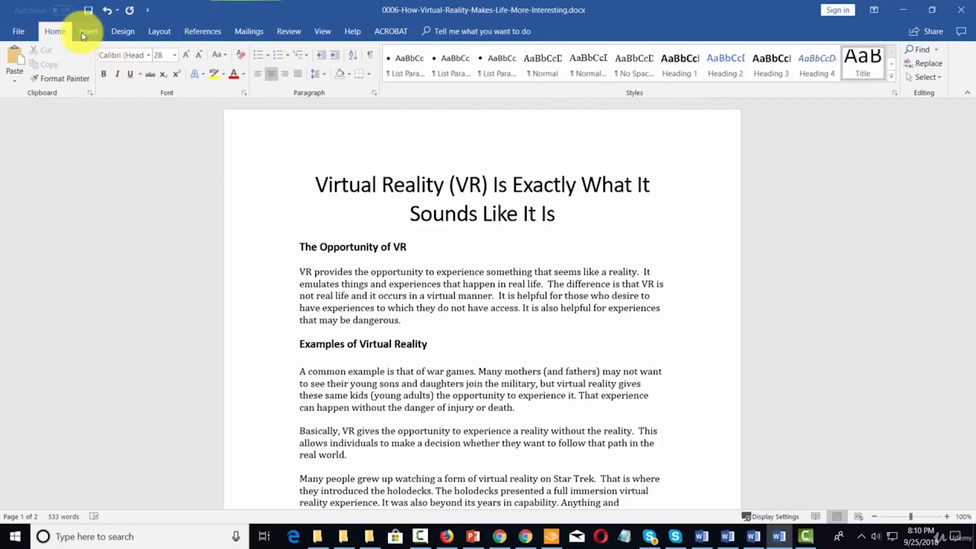
Insert a page break between the title and "The Opportunity of VR" so the title stands on its own page.
{"action": "left_click", "coordinate": [86, 32]}
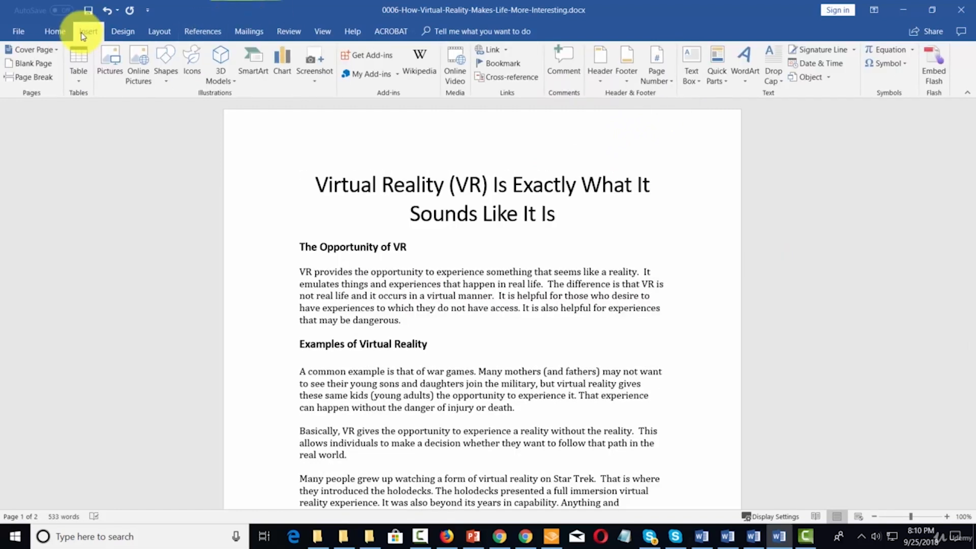
{"action": "left_click", "coordinate": [34, 77]}
{"action": "scroll", "coordinate": [437, 224], "scroll_direction": "up", "scroll_amount": 3}
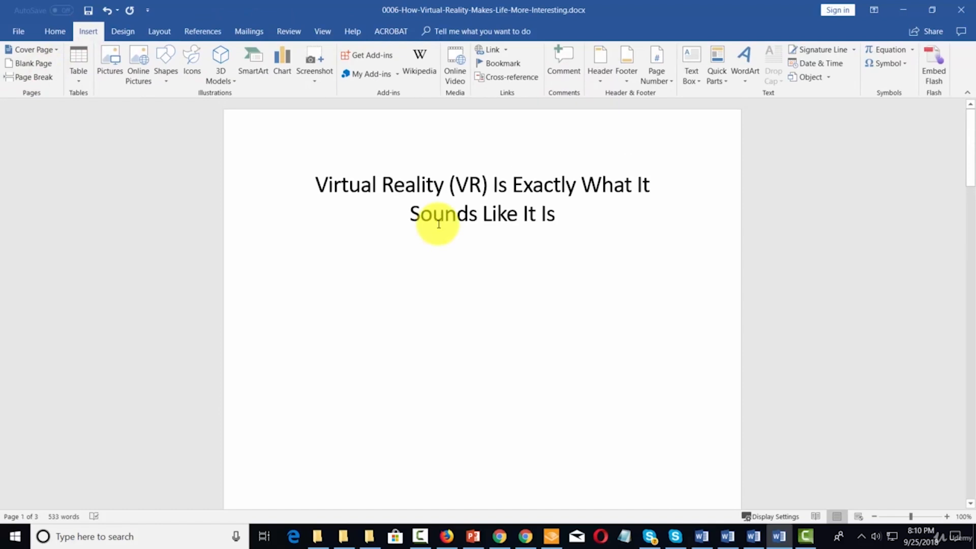
Insert a blank page between the title page and the "The Opportunity of VR" section, and check the resulting pages.
{"action": "scroll", "coordinate": [439, 224], "scroll_direction": "down", "scroll_amount": 2}
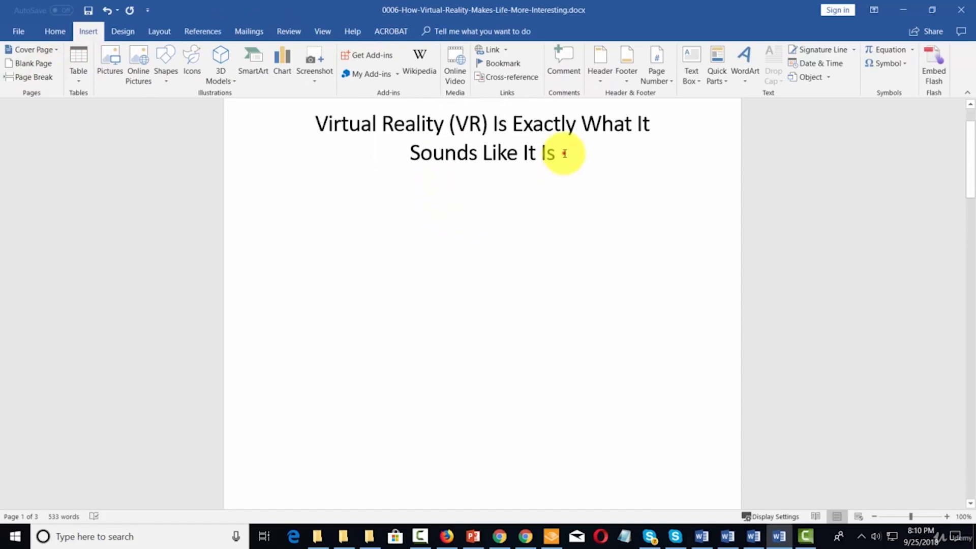
{"action": "left_click", "coordinate": [34, 77]}
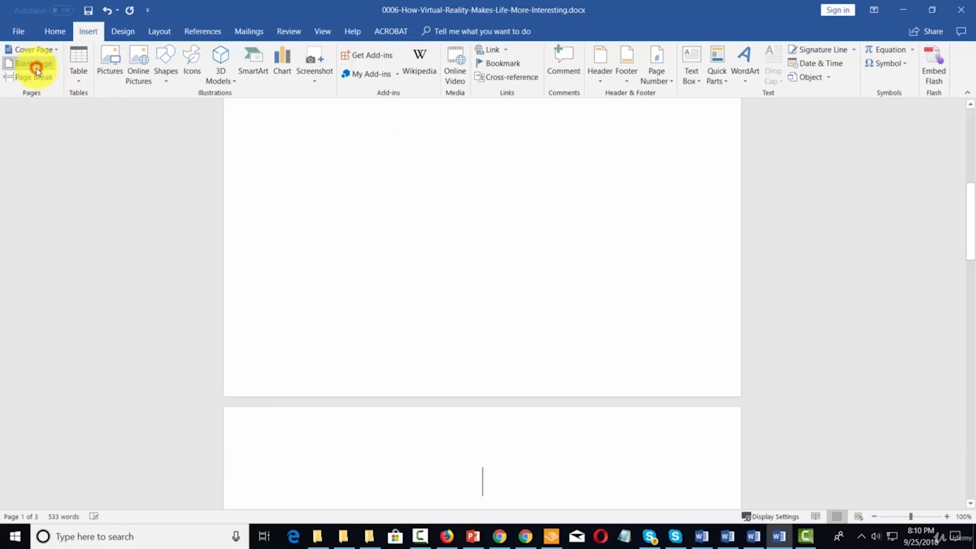
{"action": "scroll", "coordinate": [466, 259], "scroll_direction": "up", "scroll_amount": 3}
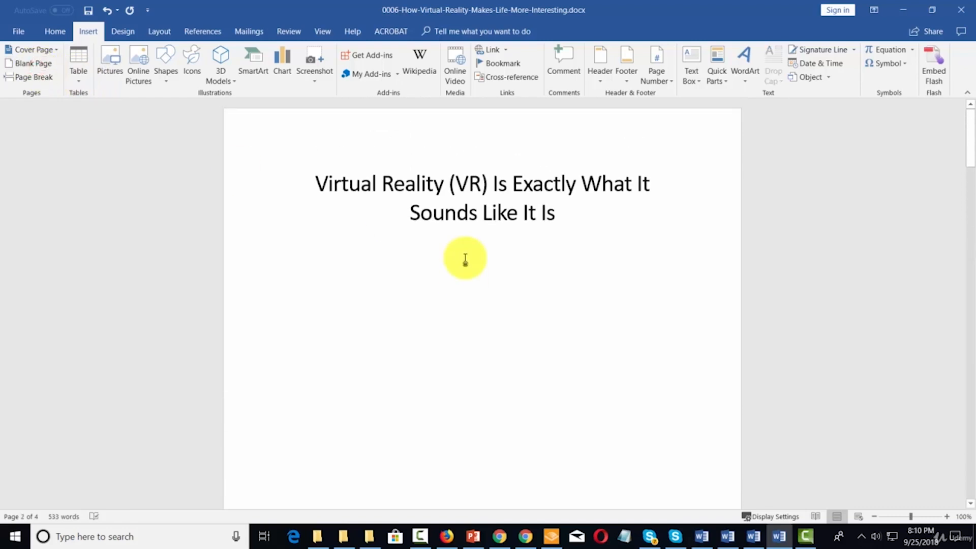
{"action": "scroll", "coordinate": [465, 259], "scroll_direction": "down", "scroll_amount": 10}
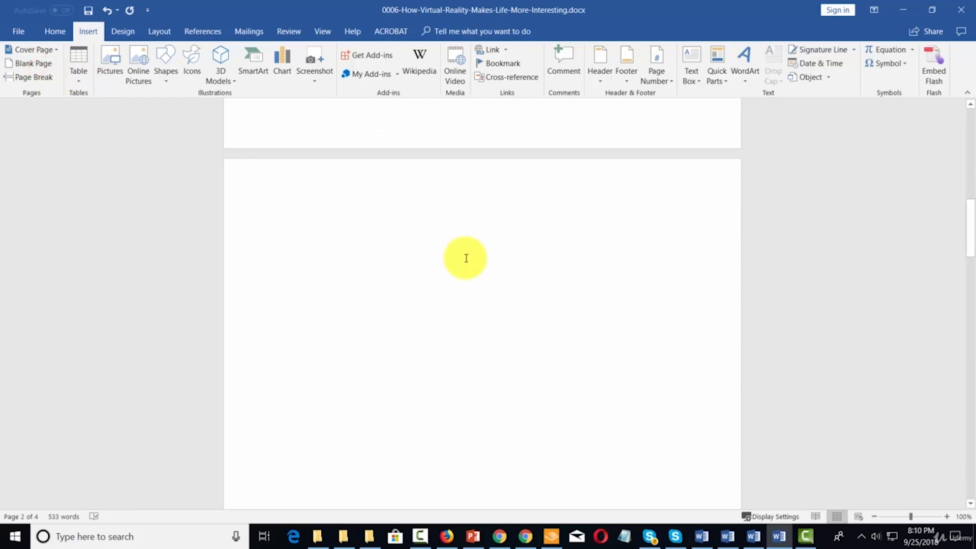
{"action": "scroll", "coordinate": [467, 258], "scroll_direction": "down", "scroll_amount": 10}
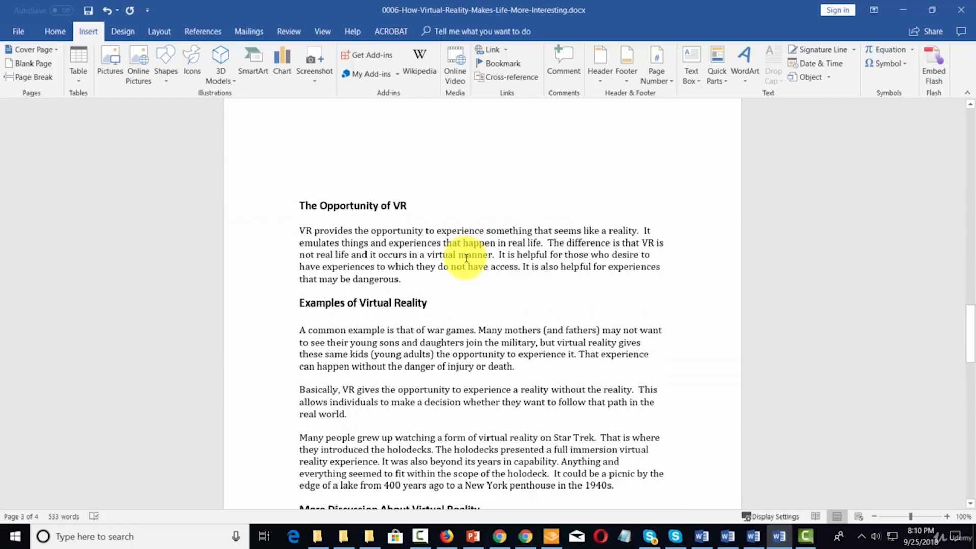
{"action": "scroll", "coordinate": [455, 183], "scroll_direction": "up", "scroll_amount": 10}
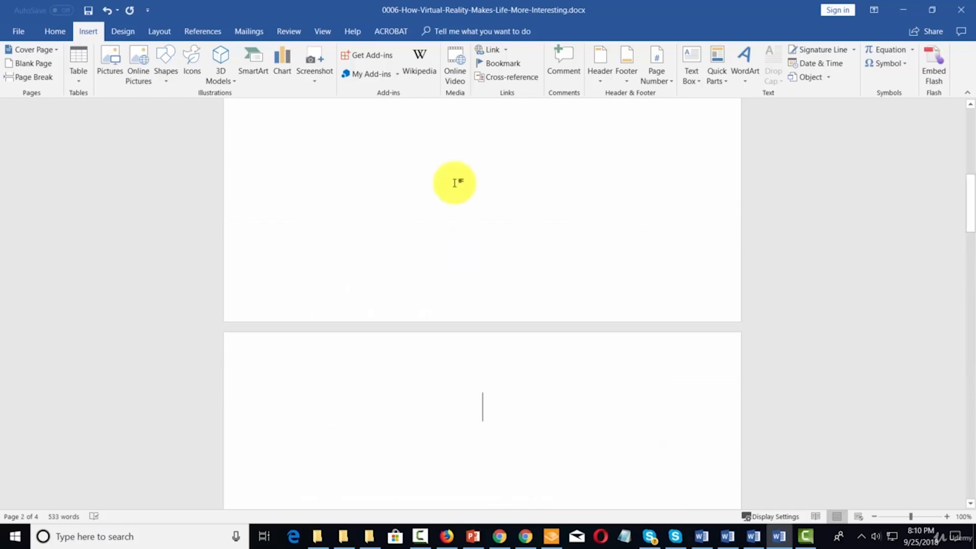
Insert the built-in Automatic Table 1 table of contents on the blank page after the title page and review its entries.
{"action": "left_click", "coordinate": [194, 28]}
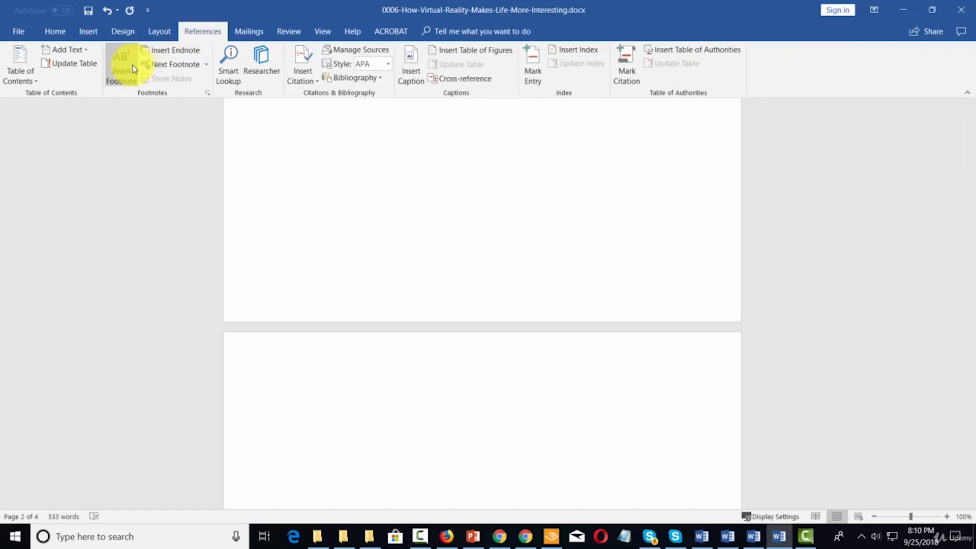
{"action": "left_click", "coordinate": [37, 83]}
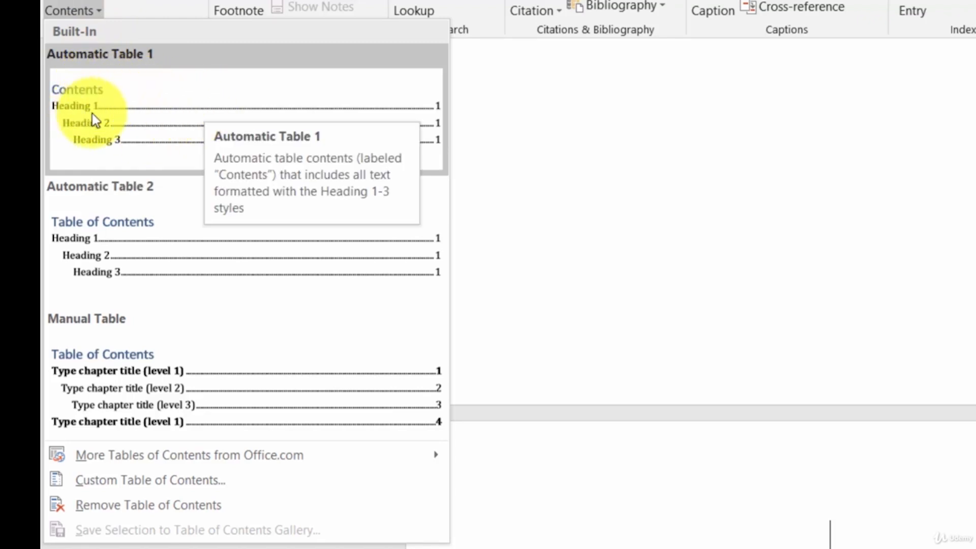
{"action": "left_click", "coordinate": [121, 124]}
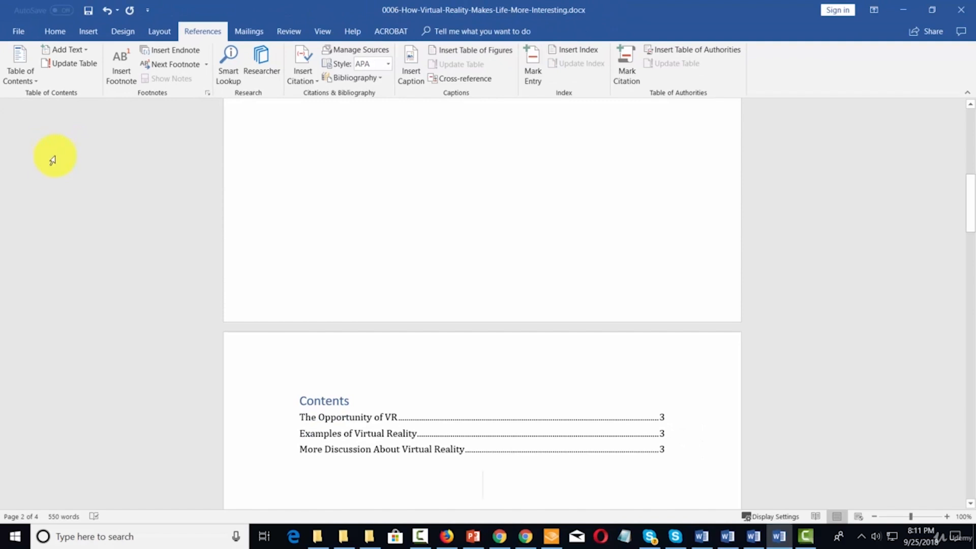
{"action": "scroll", "coordinate": [52, 161], "scroll_direction": "down", "scroll_amount": 4}
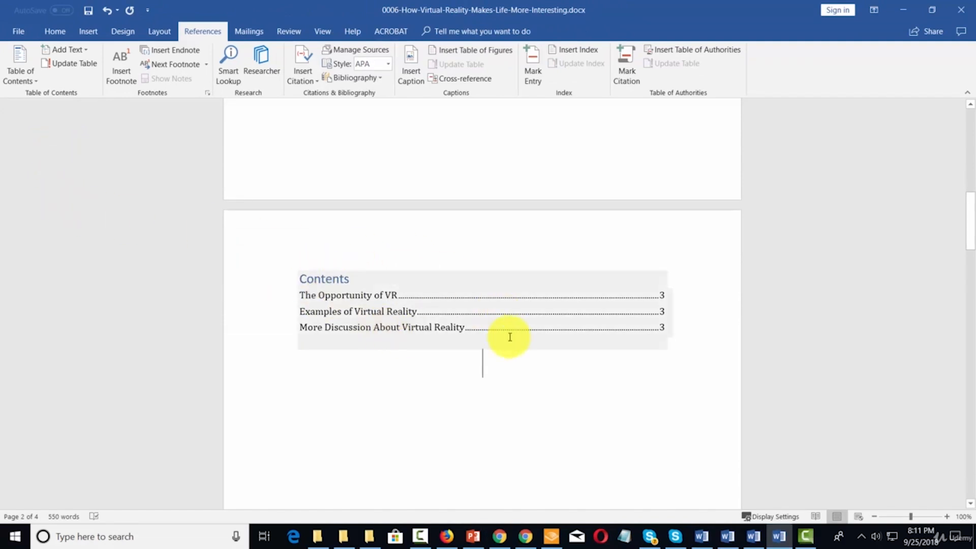
{"action": "scroll", "coordinate": [590, 330], "scroll_direction": "up", "scroll_amount": 2}
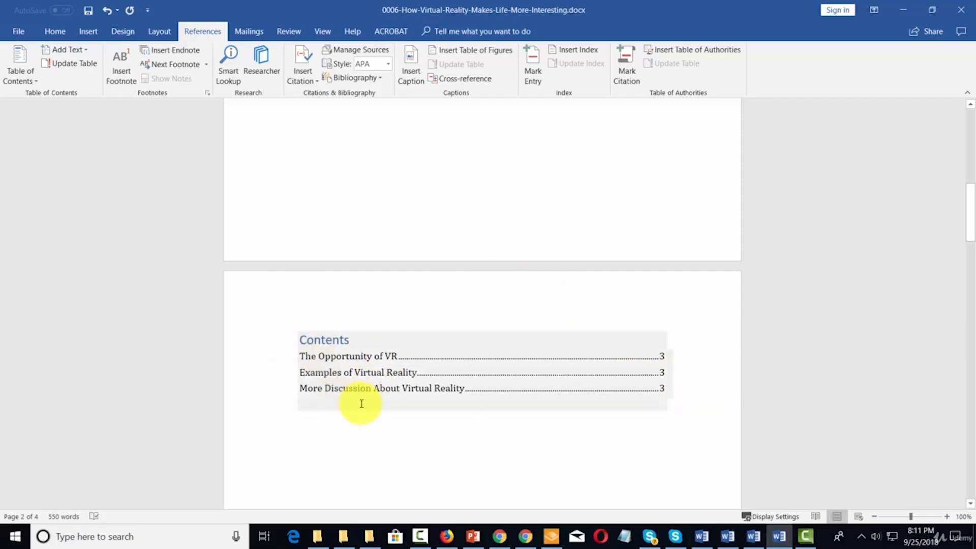
Insert a page break after the "The Opportunity of VR" paragraph so "Examples of Virtual Reality" starts on a new page.
{"action": "scroll", "coordinate": [361, 403], "scroll_direction": "down", "scroll_amount": 9}
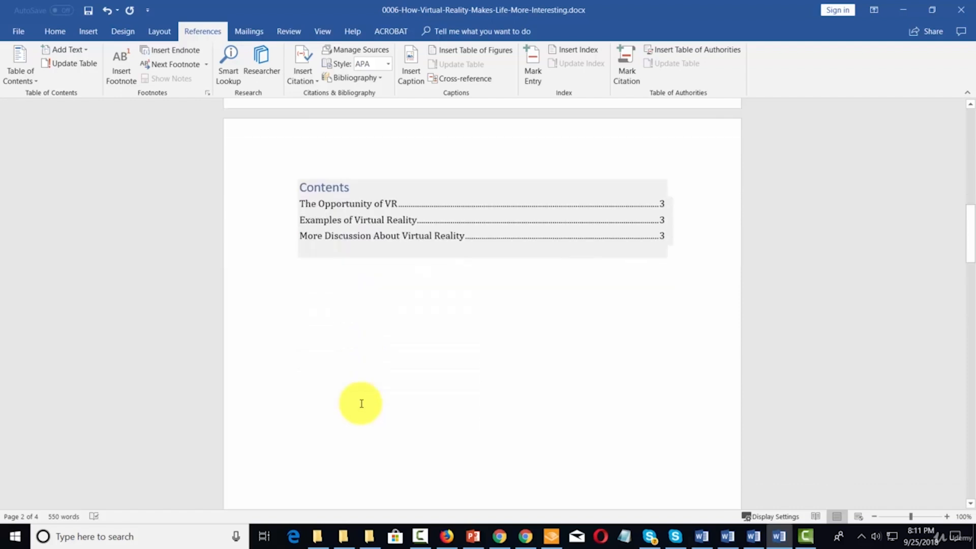
{"action": "scroll", "coordinate": [361, 403], "scroll_direction": "down", "scroll_amount": 3}
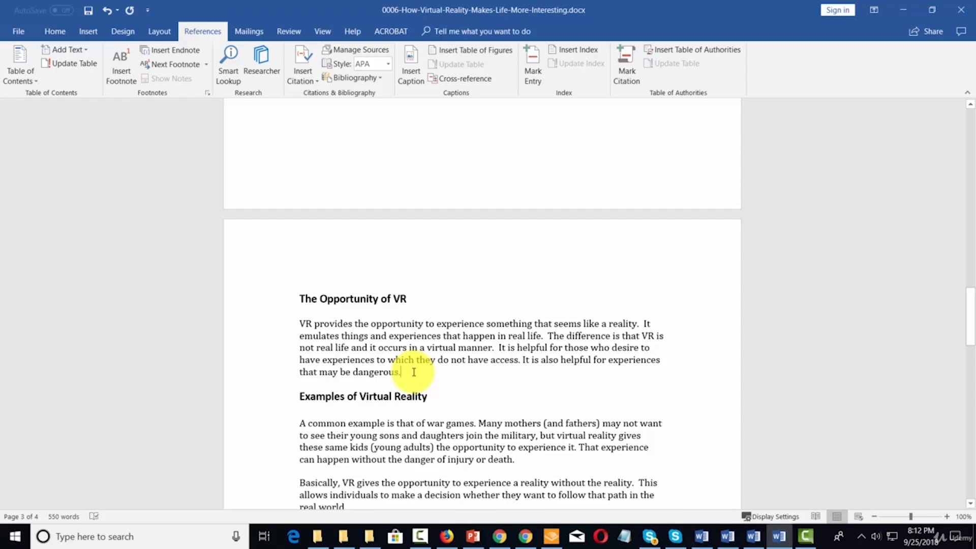
{"action": "left_click", "coordinate": [89, 32]}
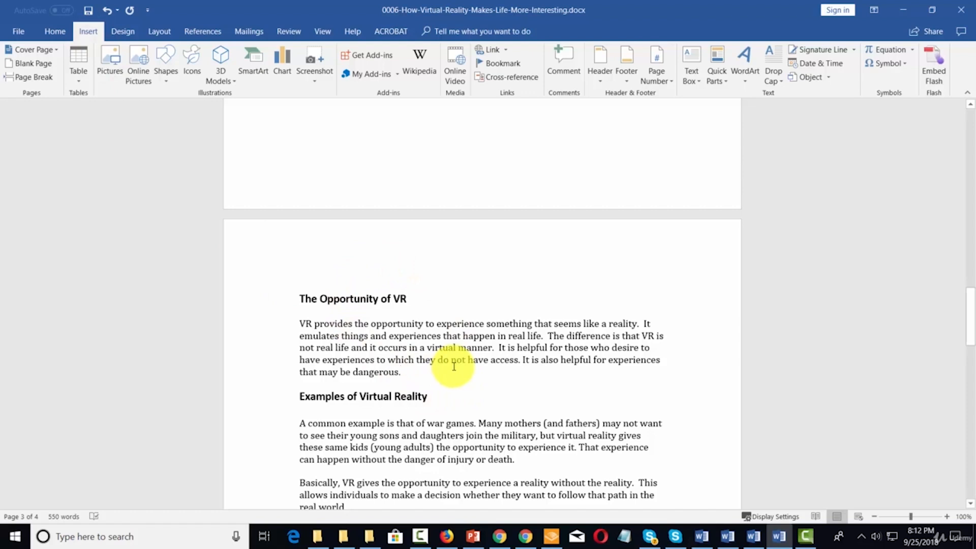
{"action": "left_click", "coordinate": [39, 79]}
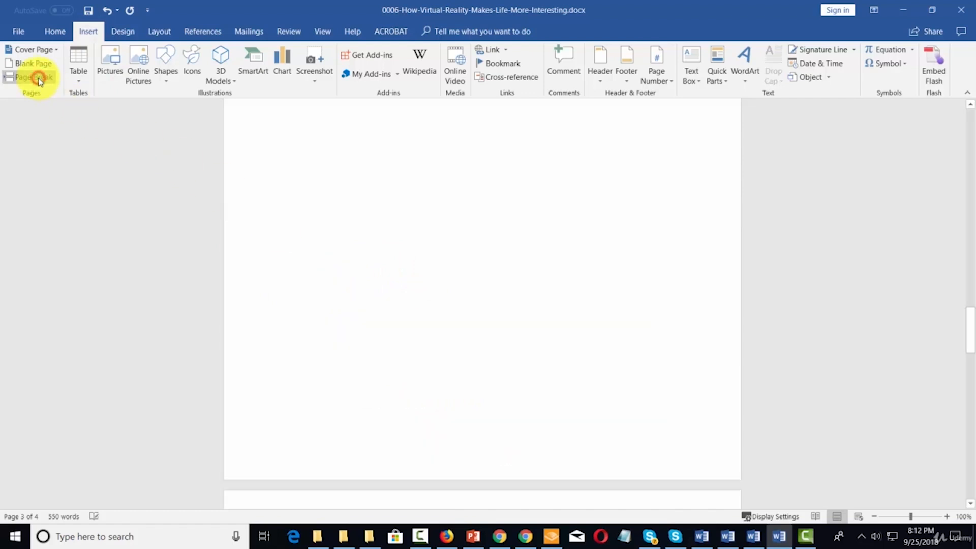
Insert a page break after the Star Trek paragraph so "More Discussion About Virtual Reality" starts on its own page.
{"action": "scroll", "coordinate": [499, 283], "scroll_direction": "down", "scroll_amount": 4}
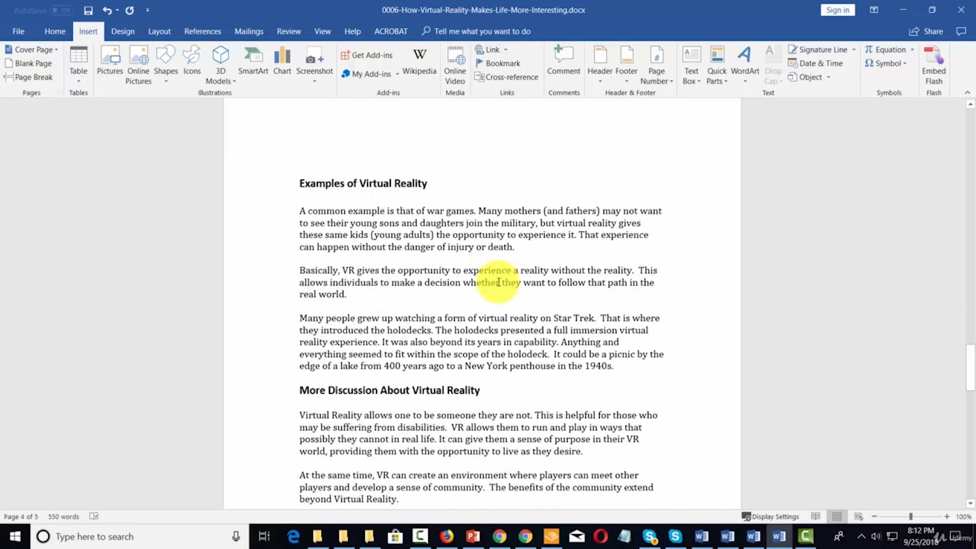
{"action": "left_click", "coordinate": [614, 359]}
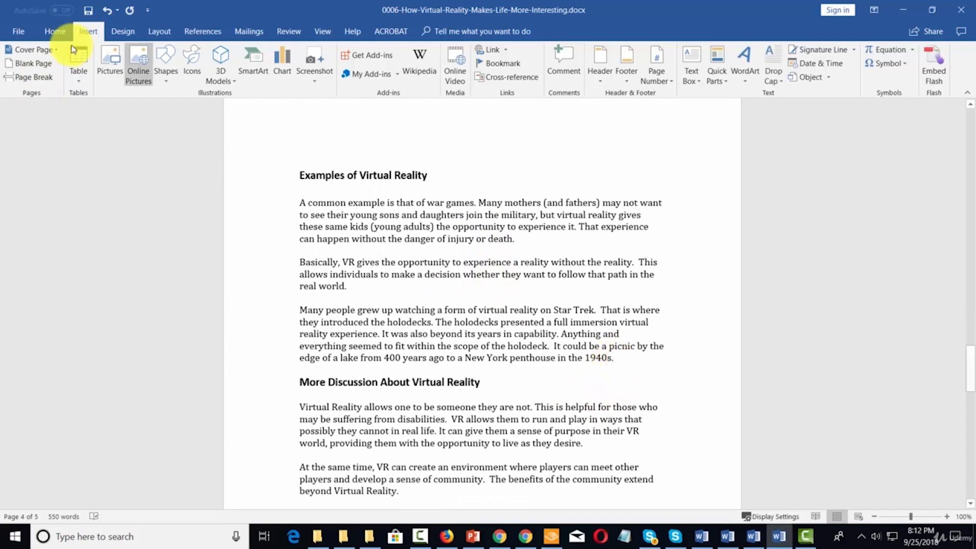
{"action": "left_click", "coordinate": [25, 79]}
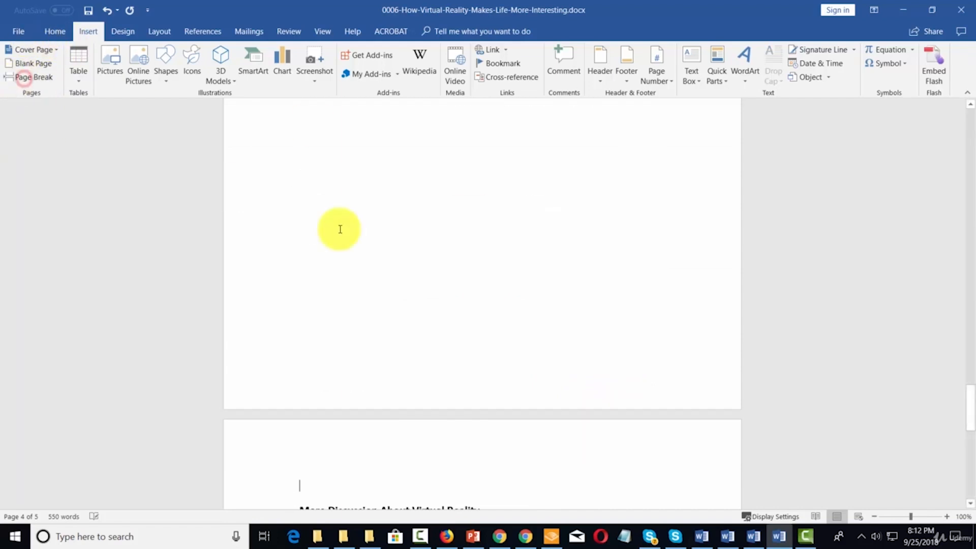
{"action": "scroll", "coordinate": [422, 277], "scroll_direction": "down", "scroll_amount": 6}
Update the table of contents on the second page, refreshing the page numbers only.
{"action": "scroll", "coordinate": [424, 270], "scroll_direction": "up", "scroll_amount": 20}
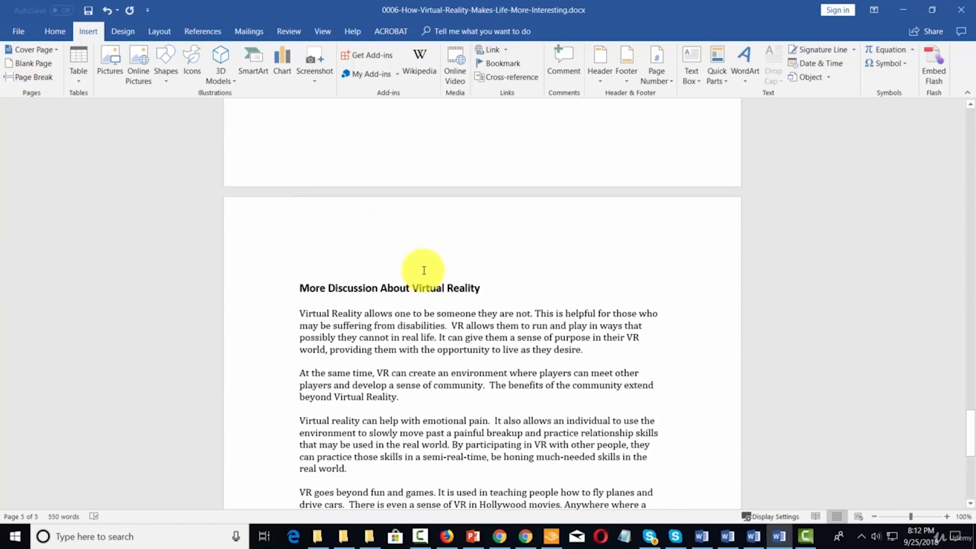
{"action": "scroll", "coordinate": [424, 270], "scroll_direction": "up", "scroll_amount": 12}
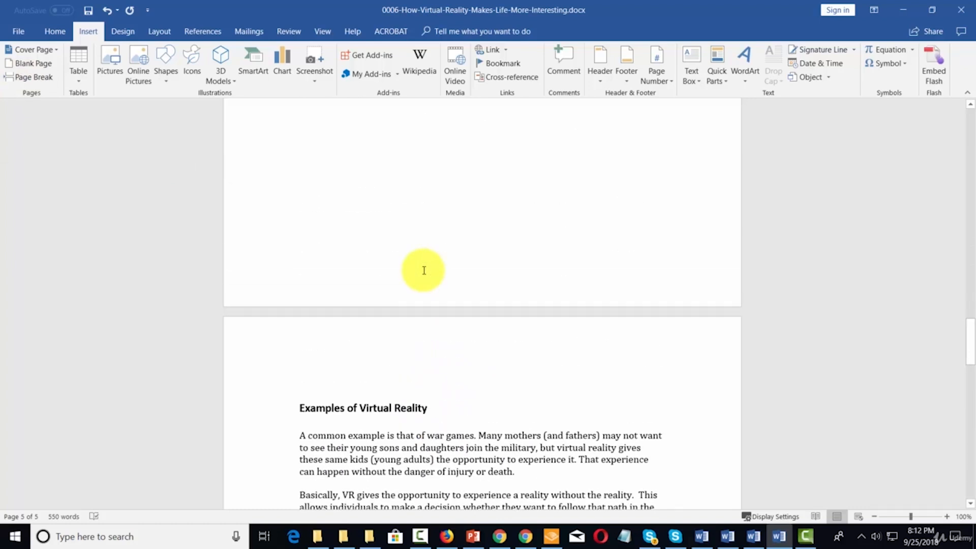
{"action": "scroll", "coordinate": [424, 269], "scroll_direction": "up", "scroll_amount": 12}
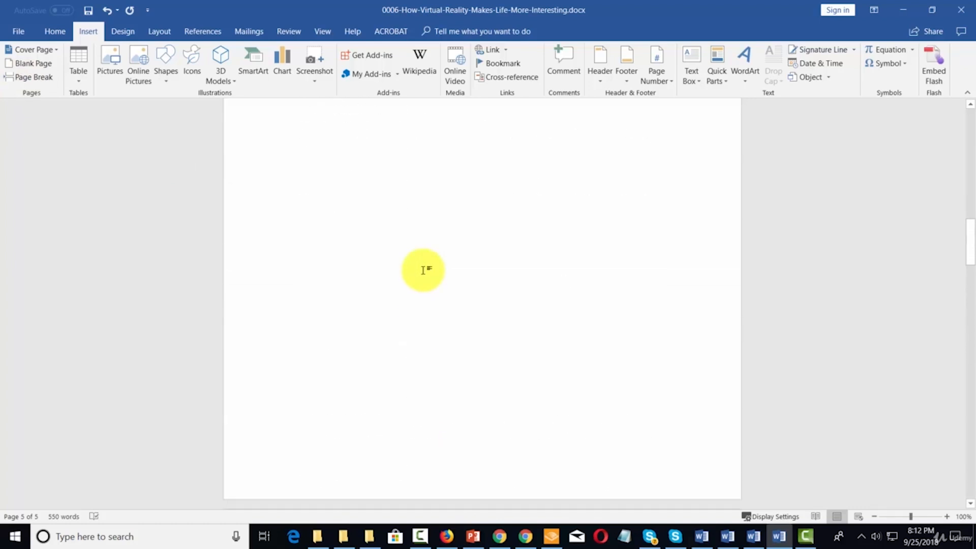
{"action": "left_click", "coordinate": [462, 286]}
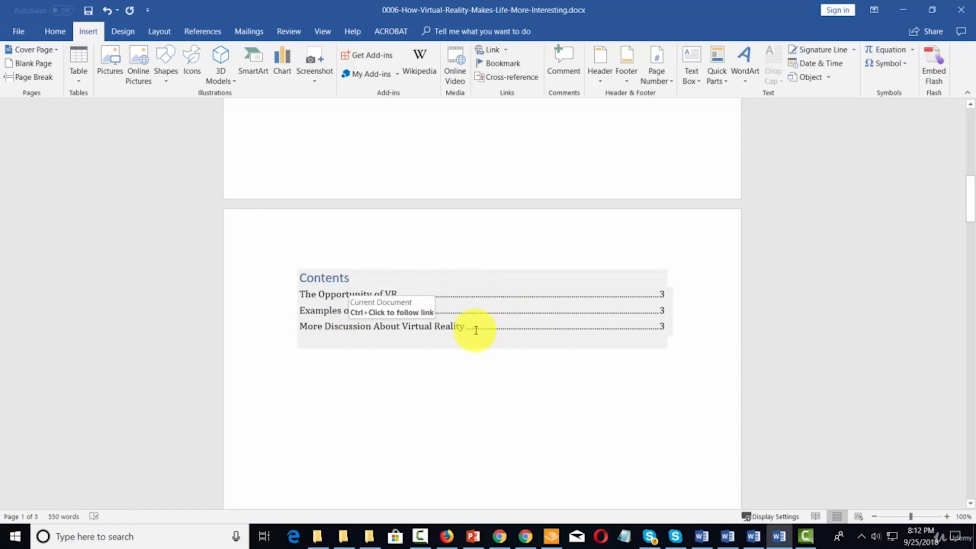
{"action": "left_click", "coordinate": [212, 33]}
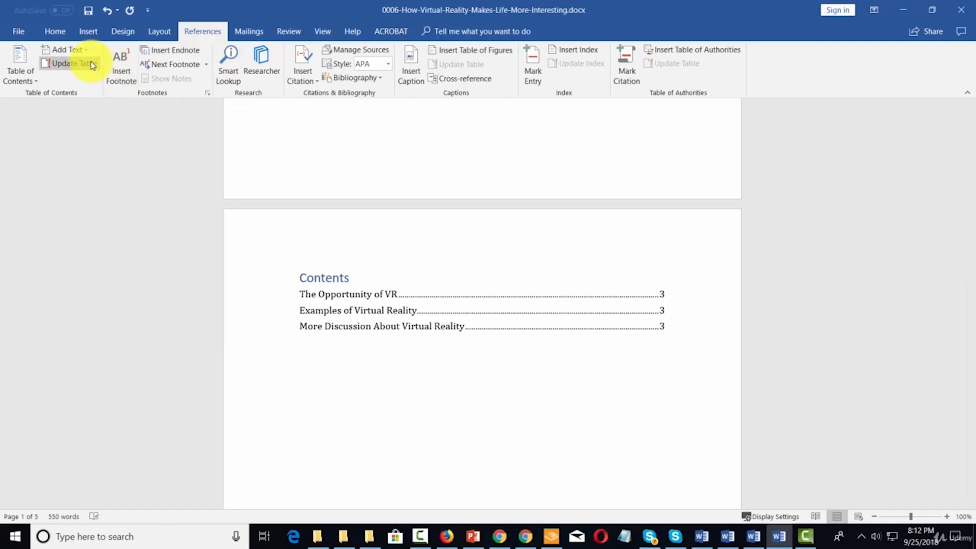
{"action": "left_click", "coordinate": [404, 314]}
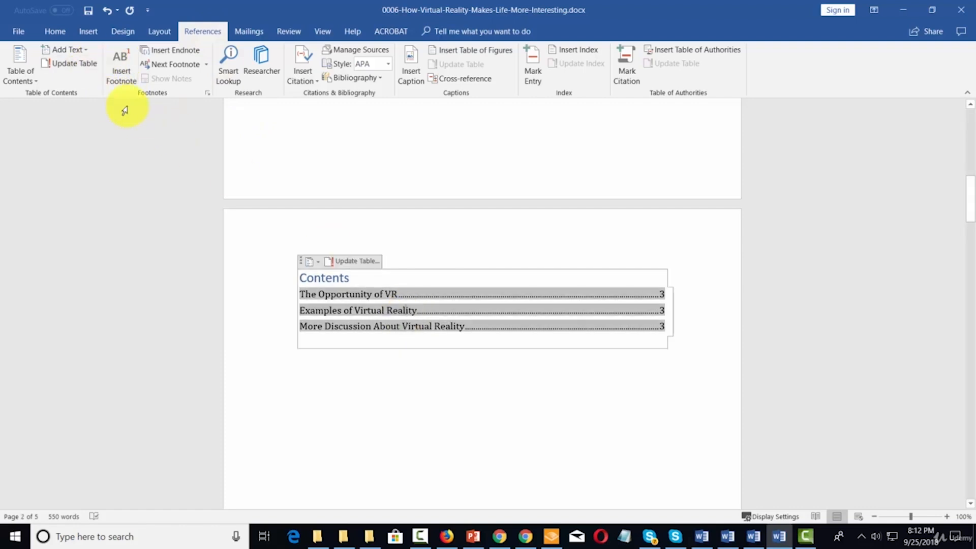
{"action": "left_click", "coordinate": [68, 65]}
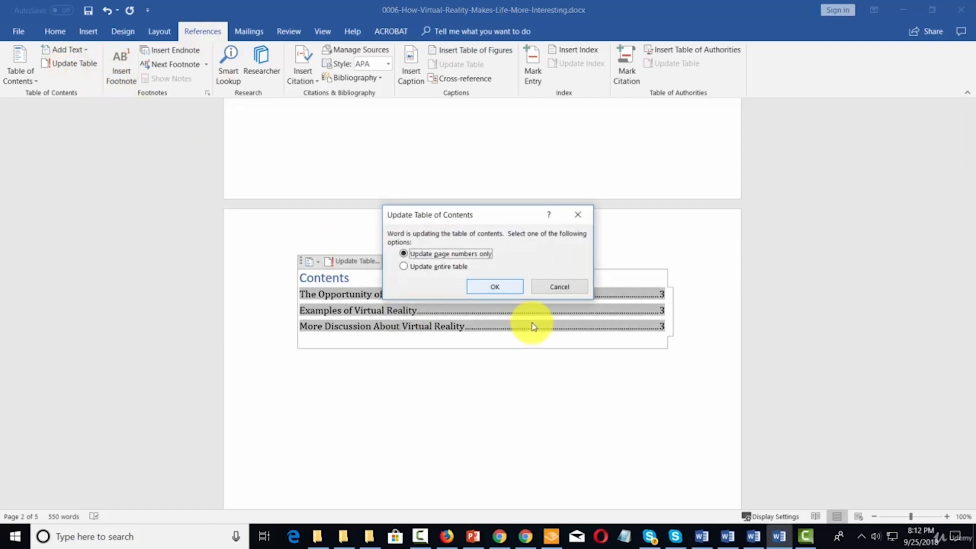
{"action": "left_click", "coordinate": [418, 254]}
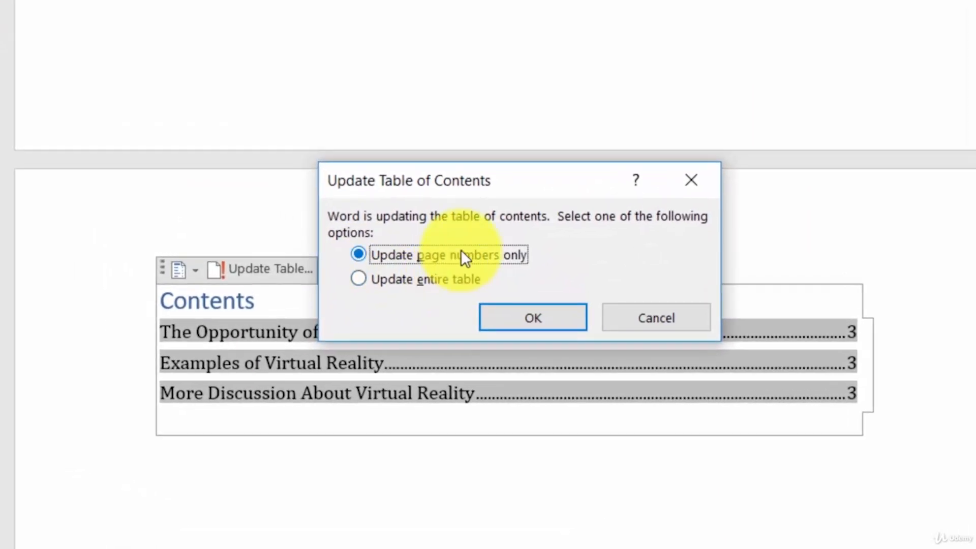
{"action": "left_click", "coordinate": [525, 319]}
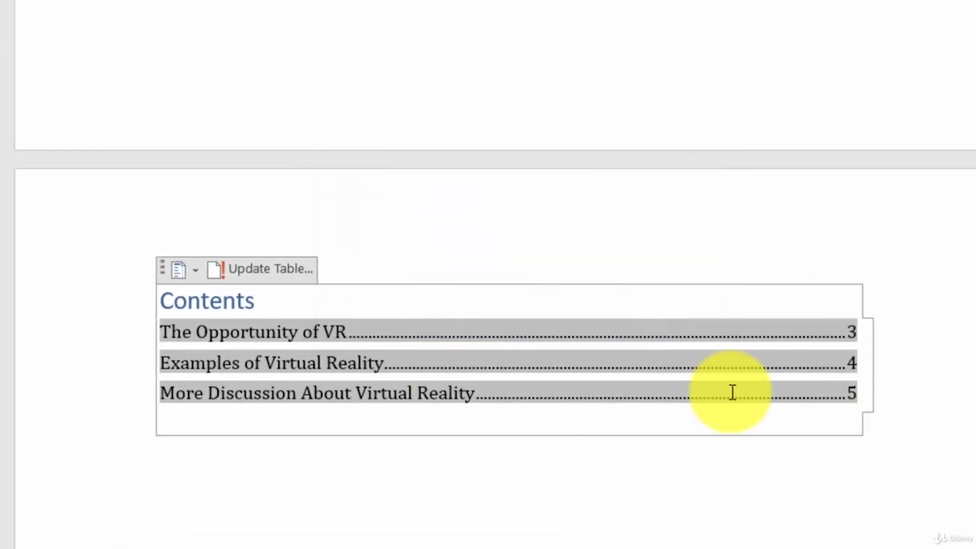
{"action": "left_click", "coordinate": [826, 509]}
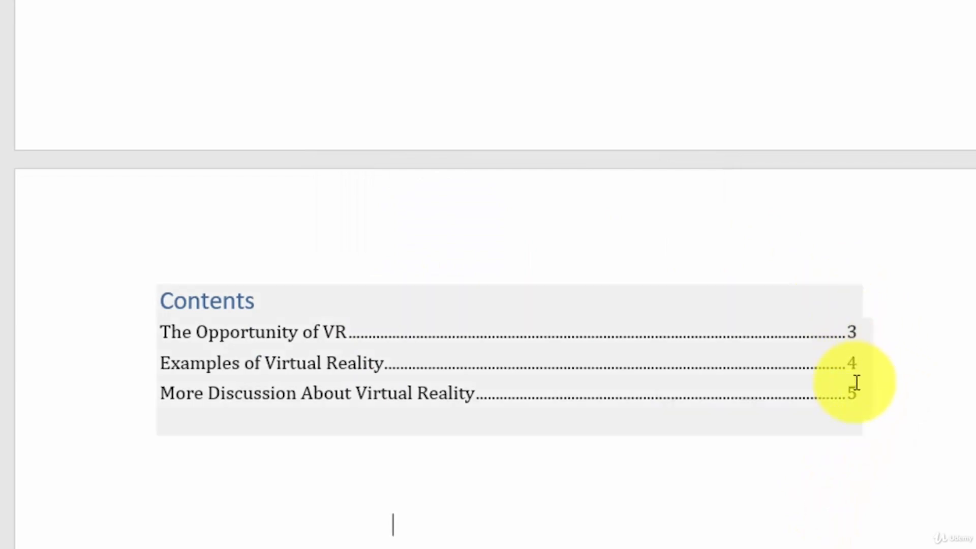